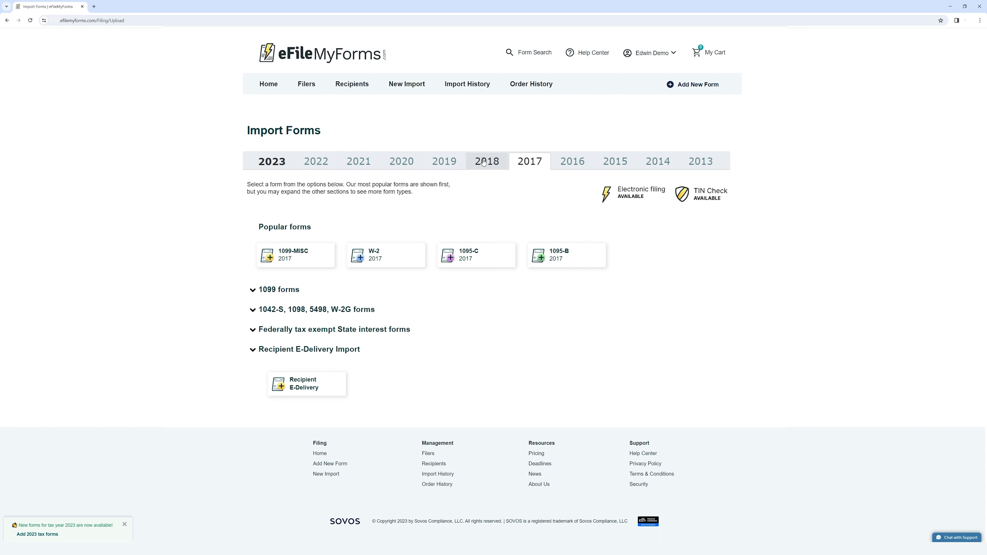
# Step: Select tax year 2023 for the form import and look through each form category, from 1099 forms to Recipient E-Delivery Import
pyautogui.click(272, 162)
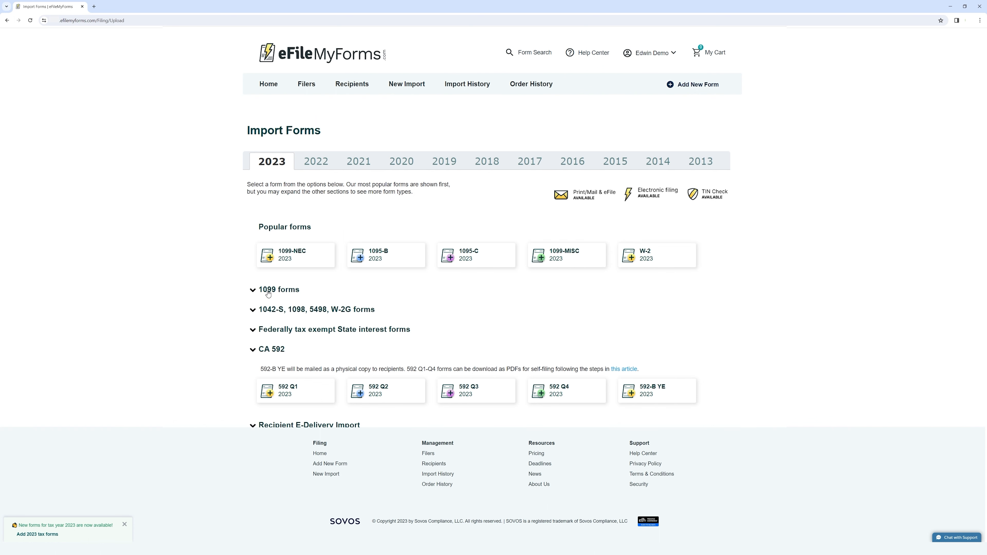
pyautogui.click(287, 293)
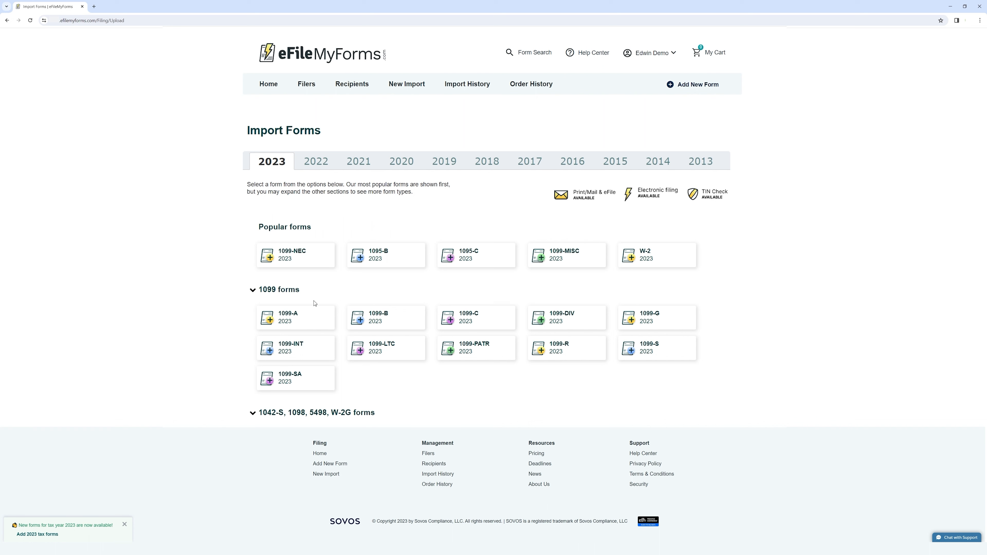
pyautogui.click(299, 415)
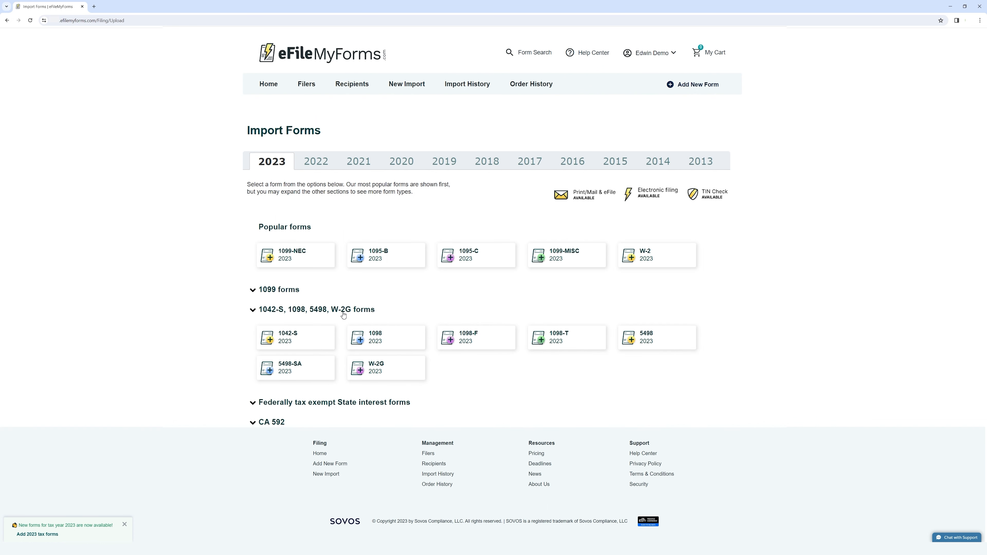
pyautogui.click(329, 405)
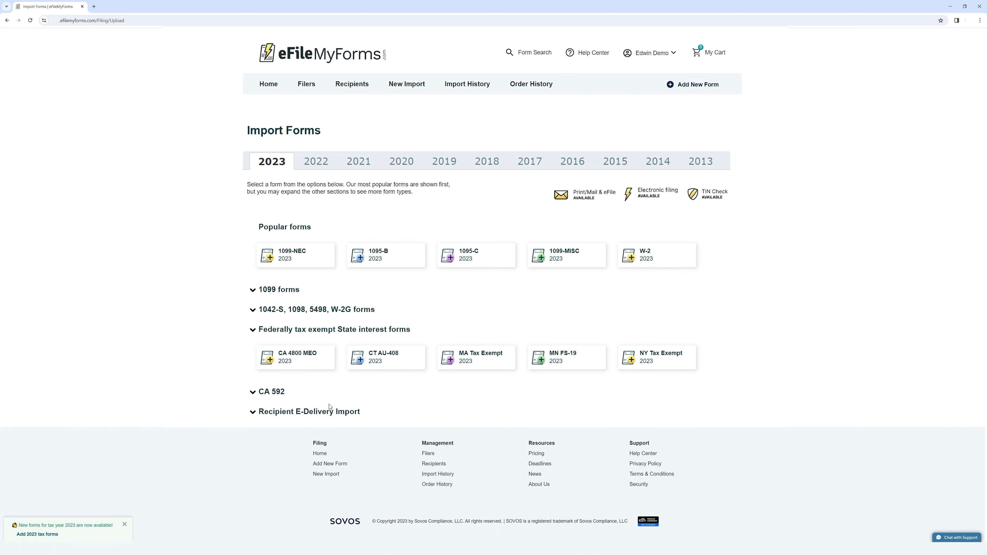
pyautogui.click(274, 392)
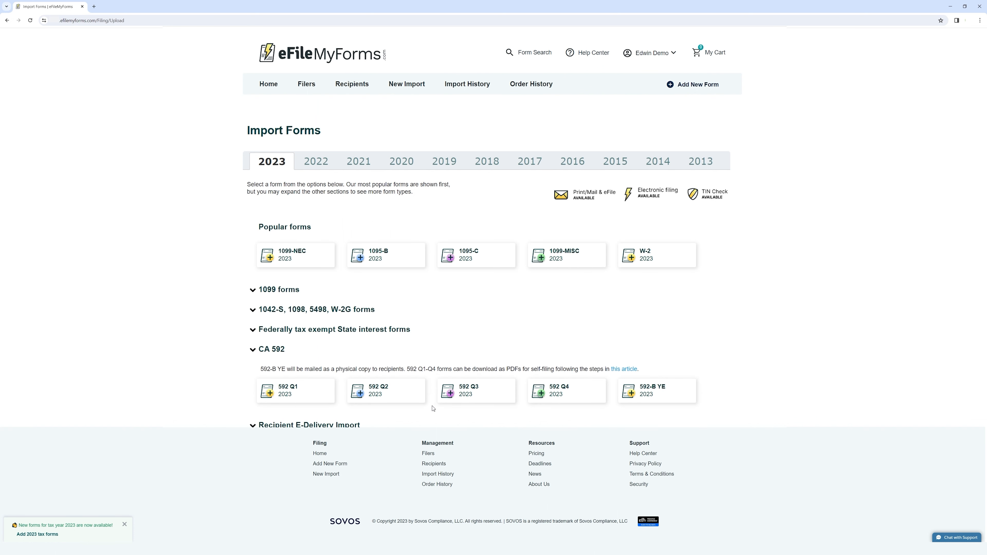
pyautogui.click(434, 425)
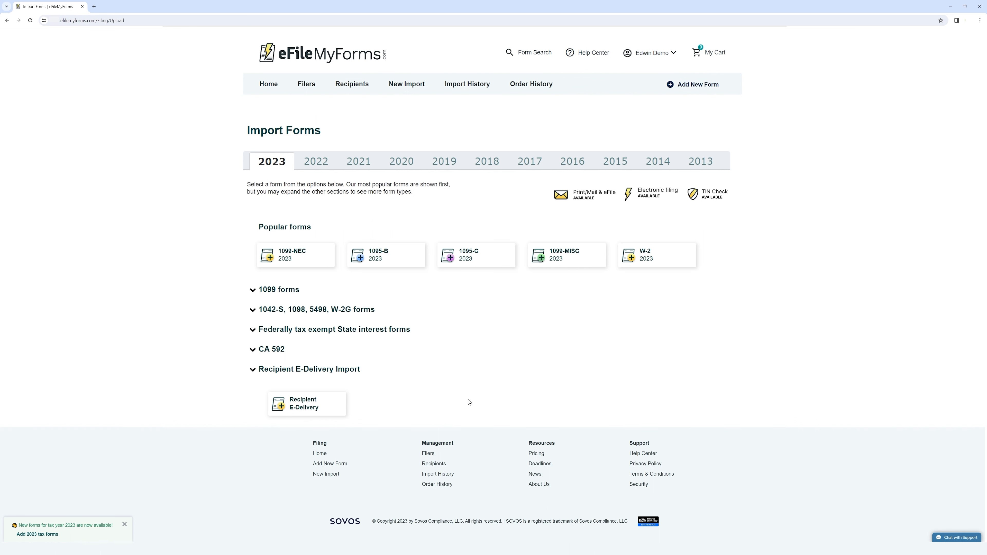
# Step: Start a new import for the 2023 1099-NEC form and check the form name and year in the page heading
pyautogui.click(305, 261)
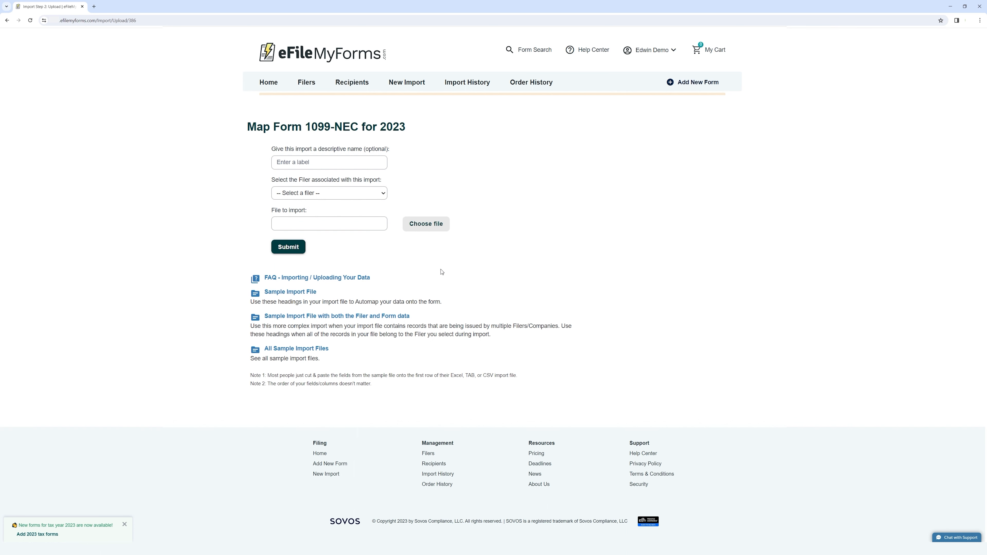
pyautogui.moveTo(246, 124); pyautogui.dragTo(429, 126)
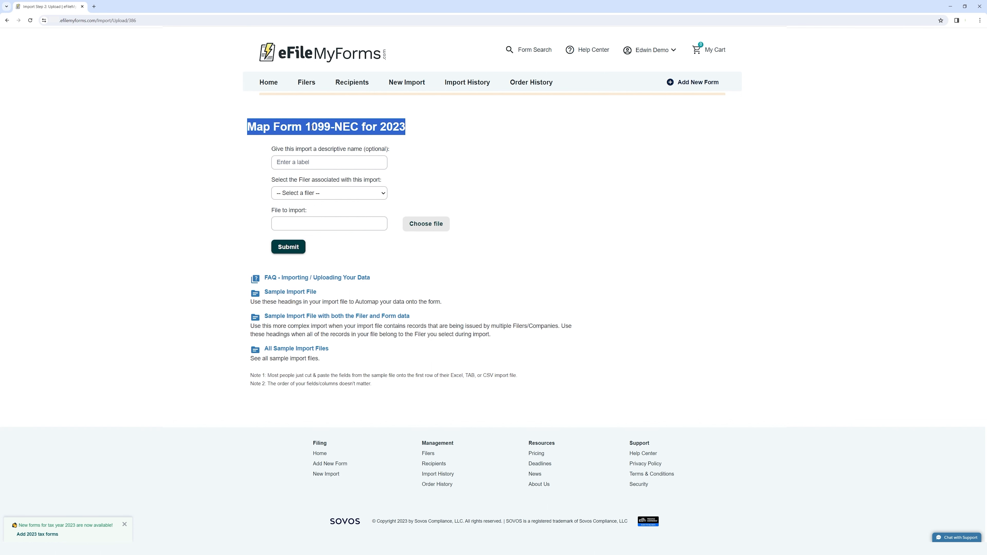
pyautogui.click(349, 123)
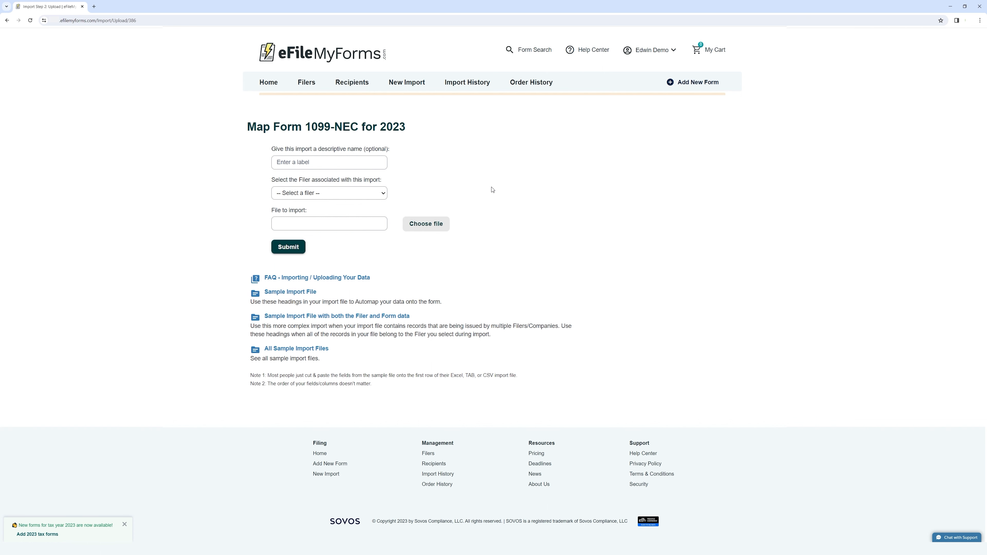
# Step: Set the filer associated with this import to Demo Filer, leaving the descriptive name blank
pyautogui.click(348, 167)
pyautogui.click(357, 199)
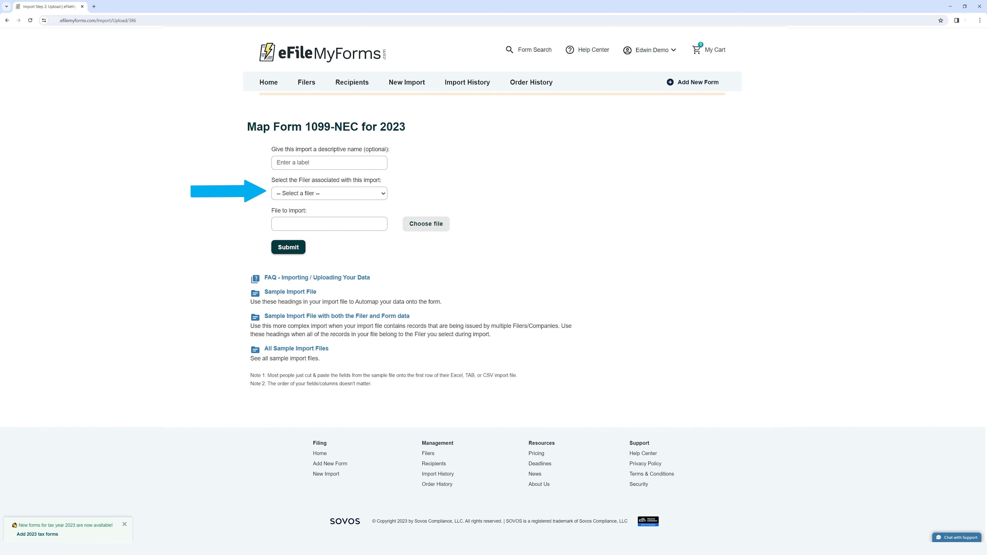
pyautogui.click(387, 196)
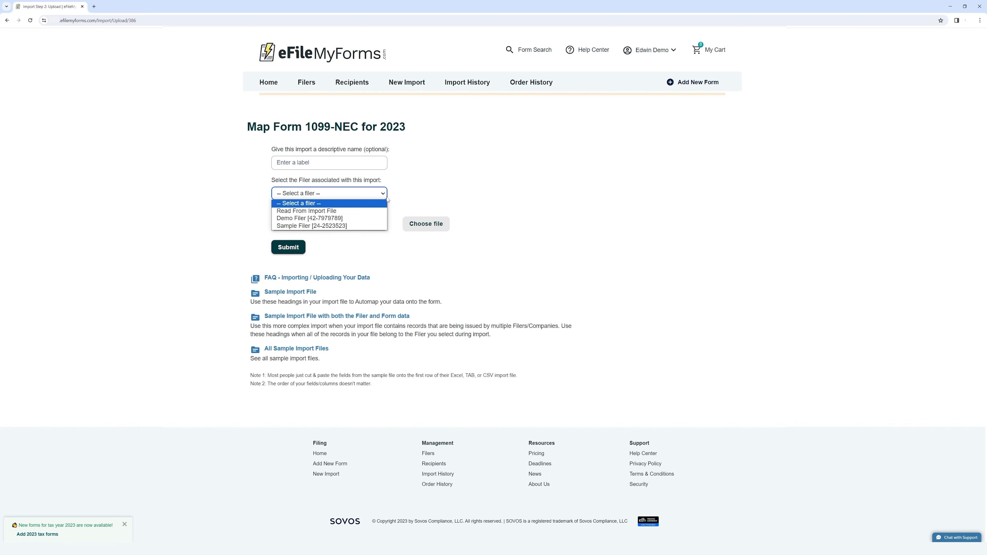
pyautogui.click(359, 217)
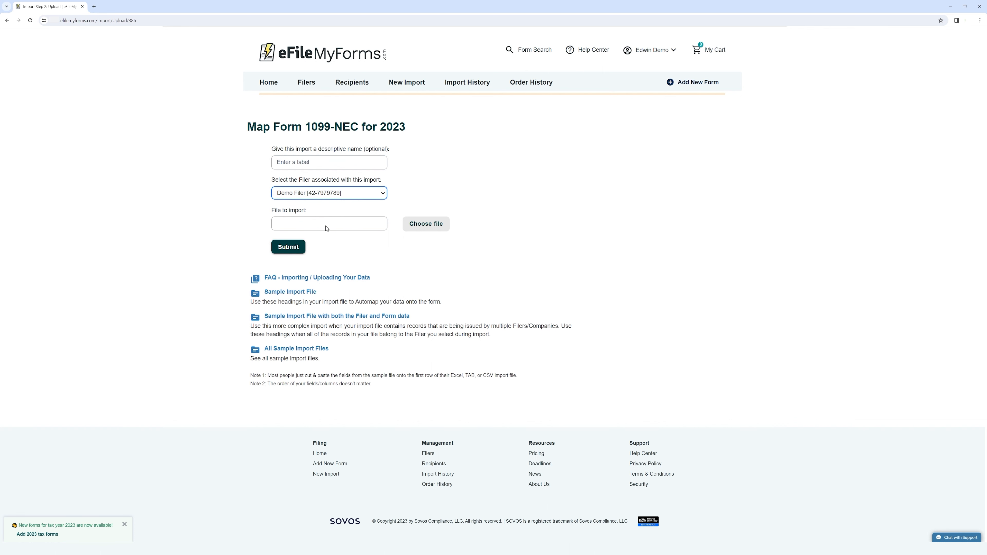
pyautogui.click(430, 201)
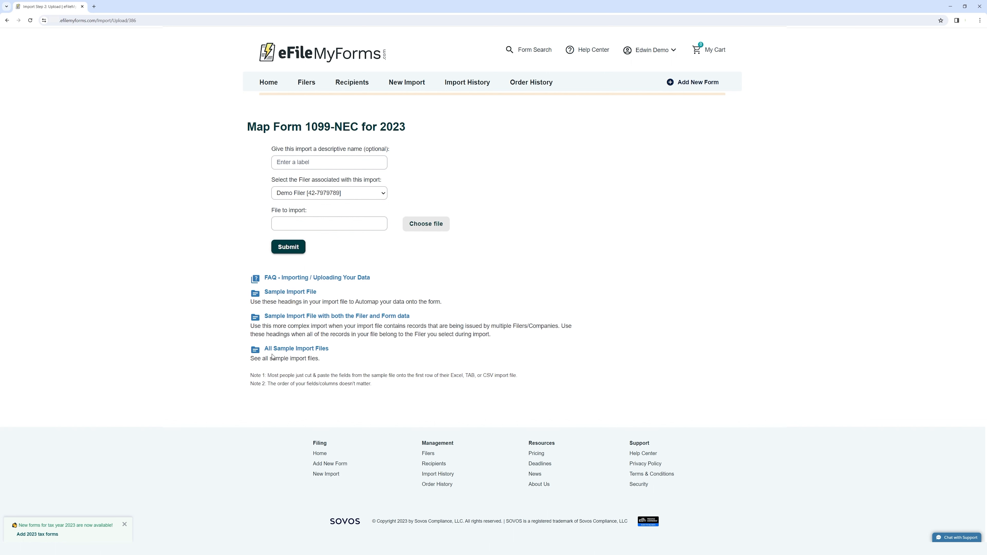
# Step: Open the list of all sample import files, look through the samples with filer import, and close the list
pyautogui.click(322, 353)
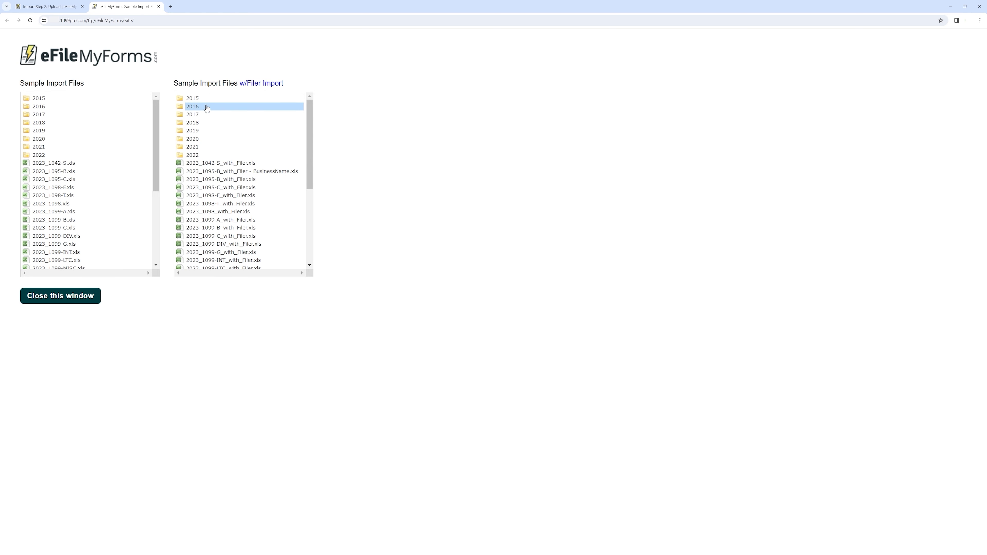
pyautogui.scroll(-3, 233, 175)
pyautogui.scroll(2, 255, 194)
pyautogui.scroll(2, 254, 195)
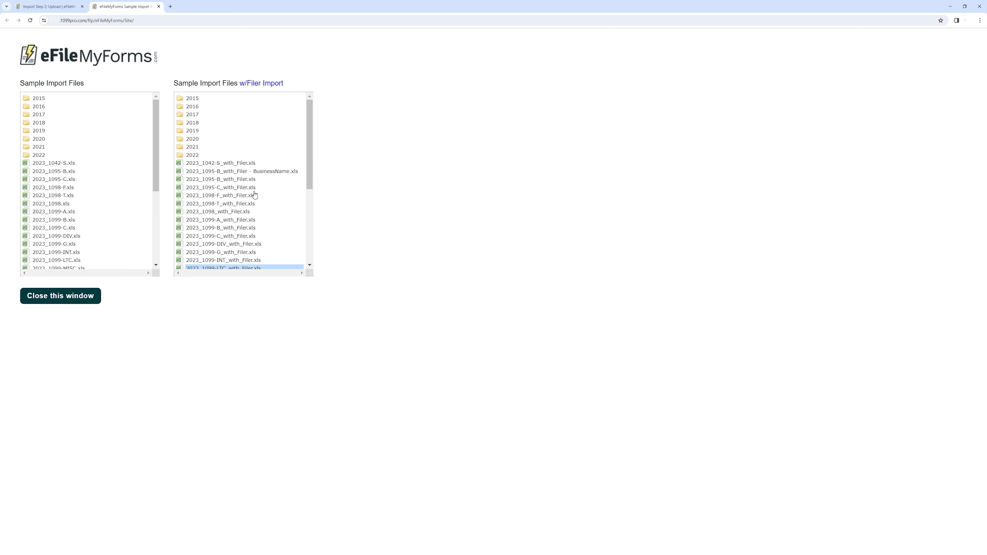
pyautogui.click(158, 6)
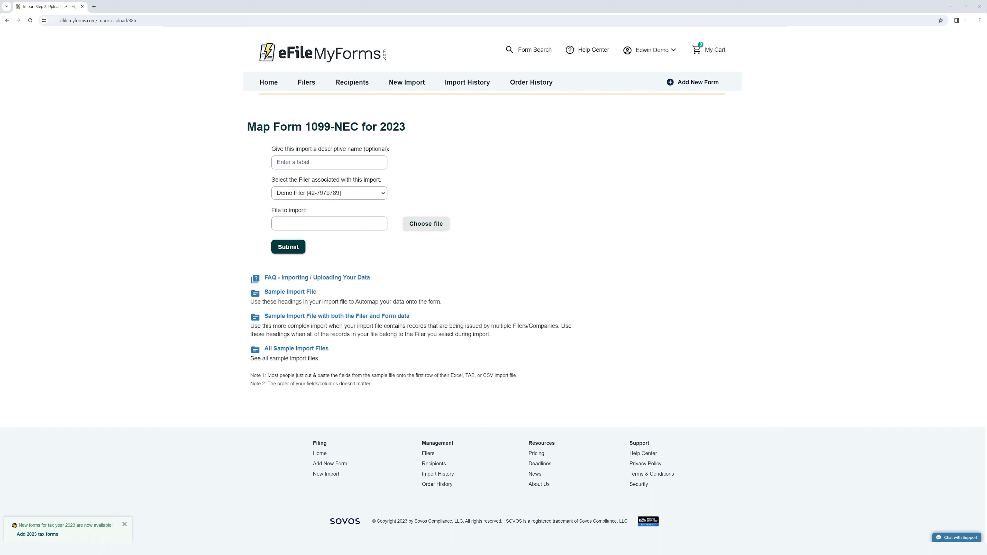
# Step: Examine the required red column headers in the 2023_1099-NEC.xls sample in Excel, including Rcp TIN, Last Name/Company, Address Deliv/Street, City and Zip
pyautogui.moveTo(247, 127); pyautogui.dragTo(433, 136)
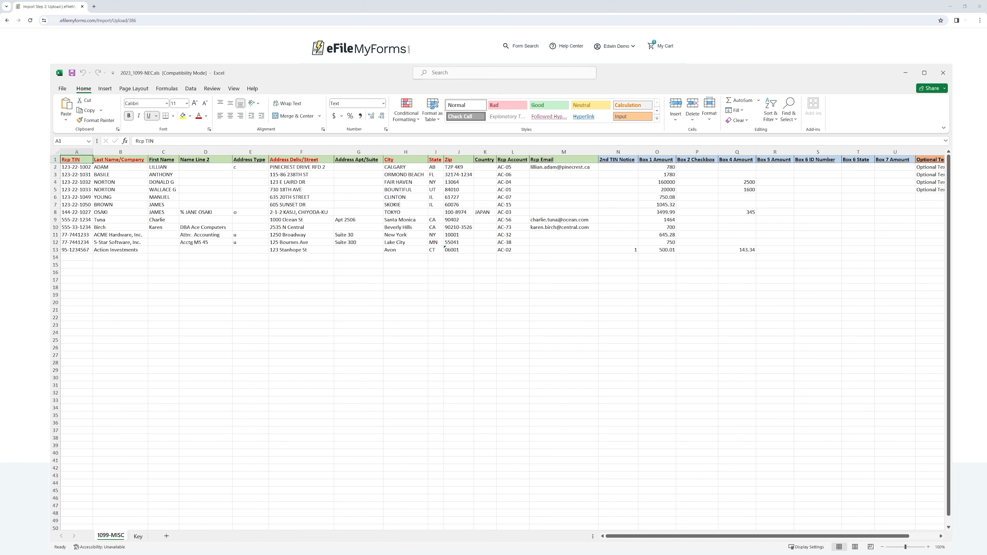
pyautogui.click(132, 161)
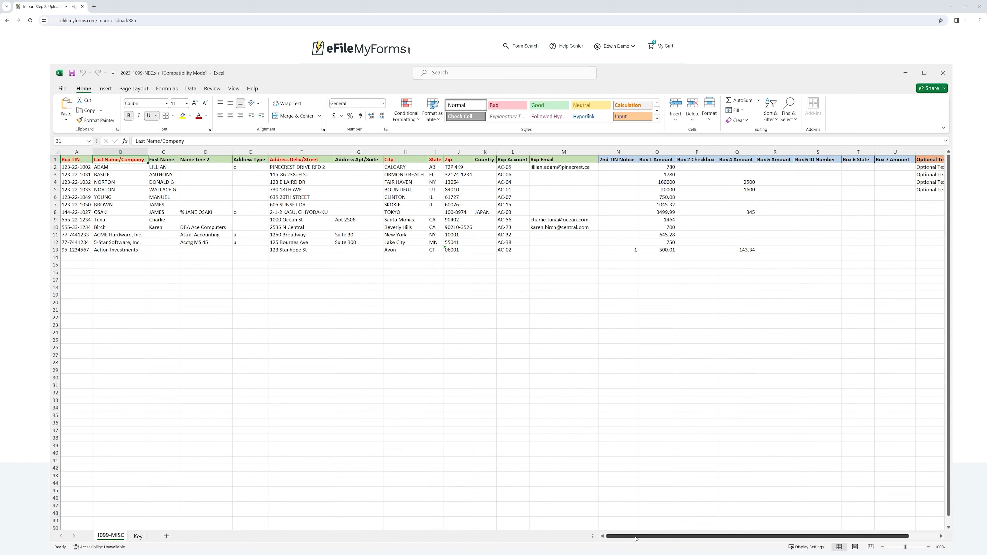
pyautogui.click(69, 159)
pyautogui.click(120, 159)
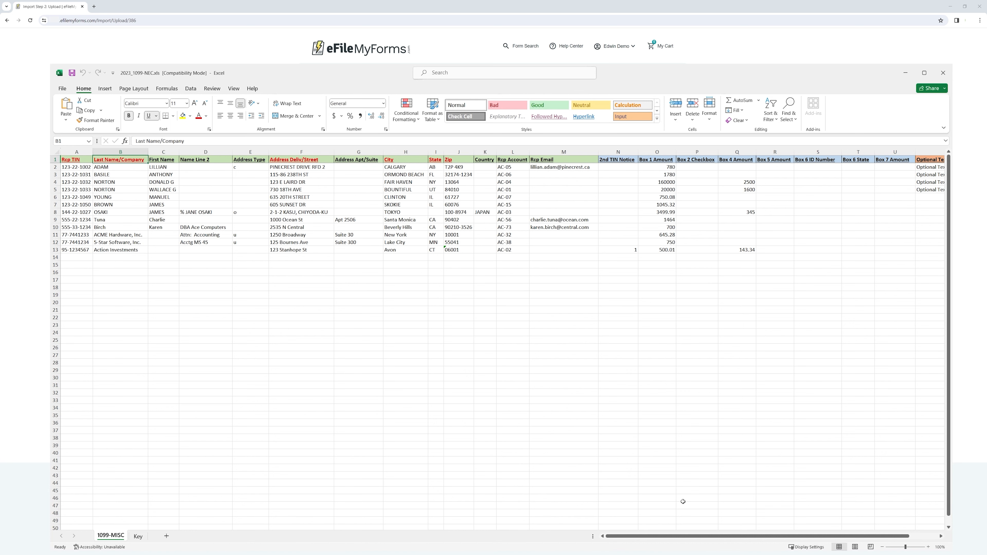
pyautogui.moveTo(674, 537); pyautogui.dragTo(622, 538)
pyautogui.click(72, 160)
pyautogui.click(119, 160)
pyautogui.click(304, 161)
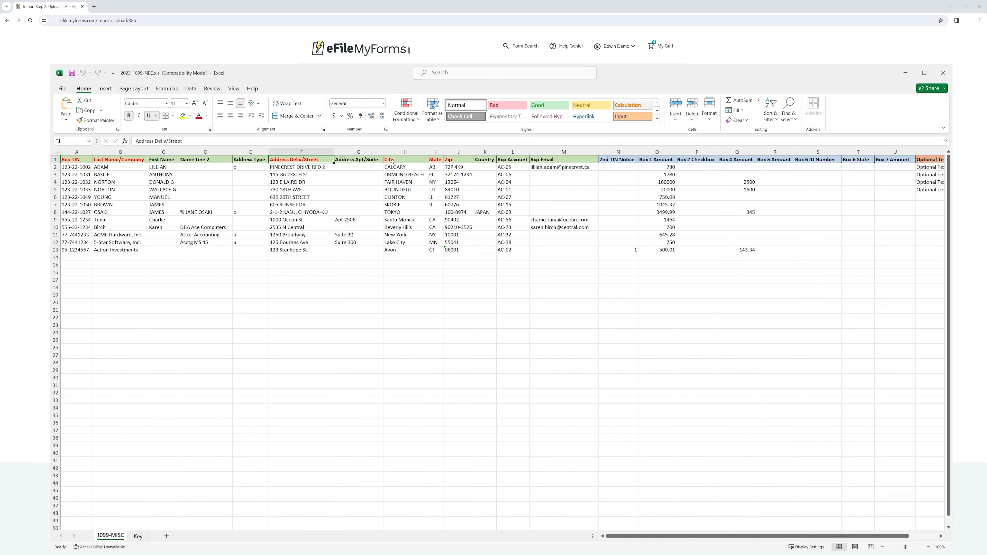
pyautogui.click(405, 160)
pyautogui.click(456, 162)
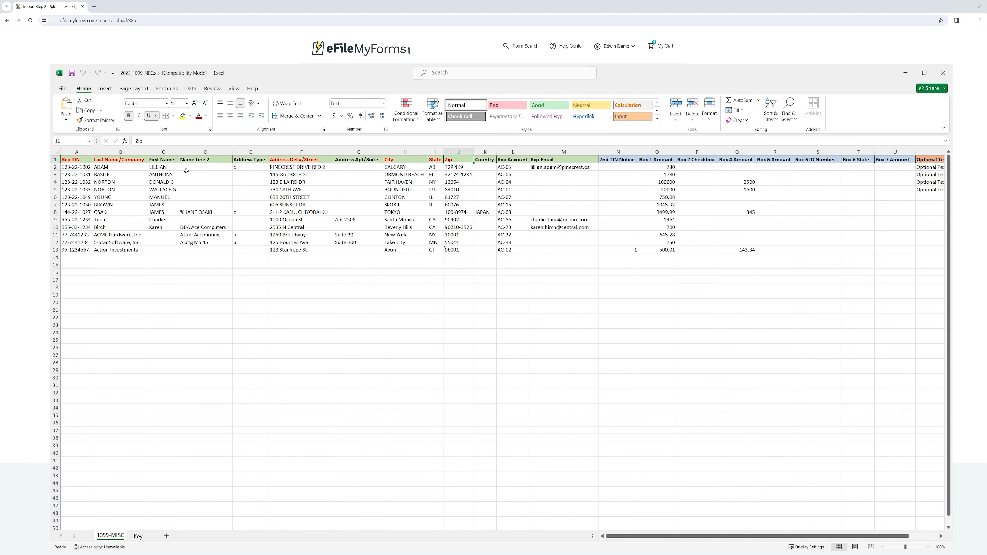
# Step: Compare how the First Name and Last Name/Company columns are filled for individual recipients and for companies
pyautogui.click(166, 160)
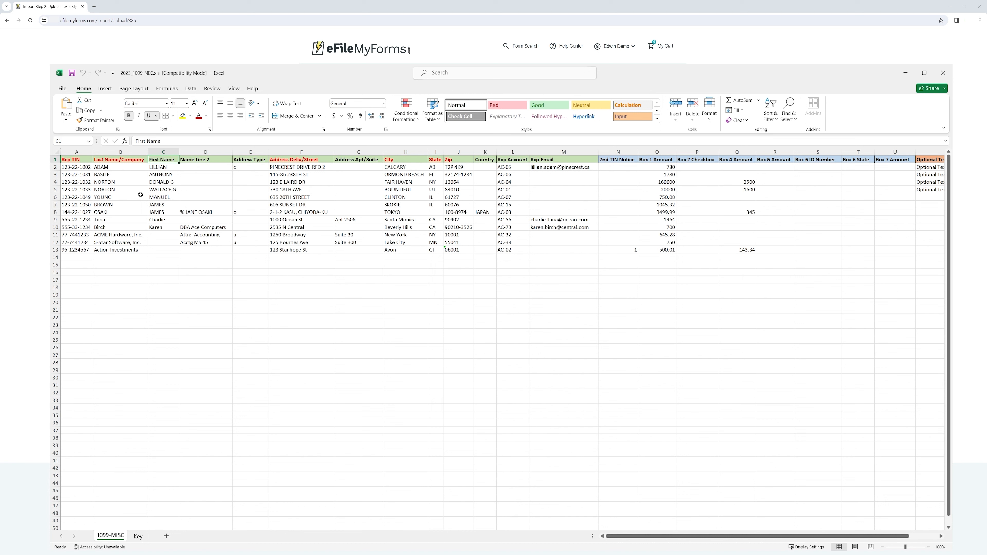
pyautogui.click(126, 160)
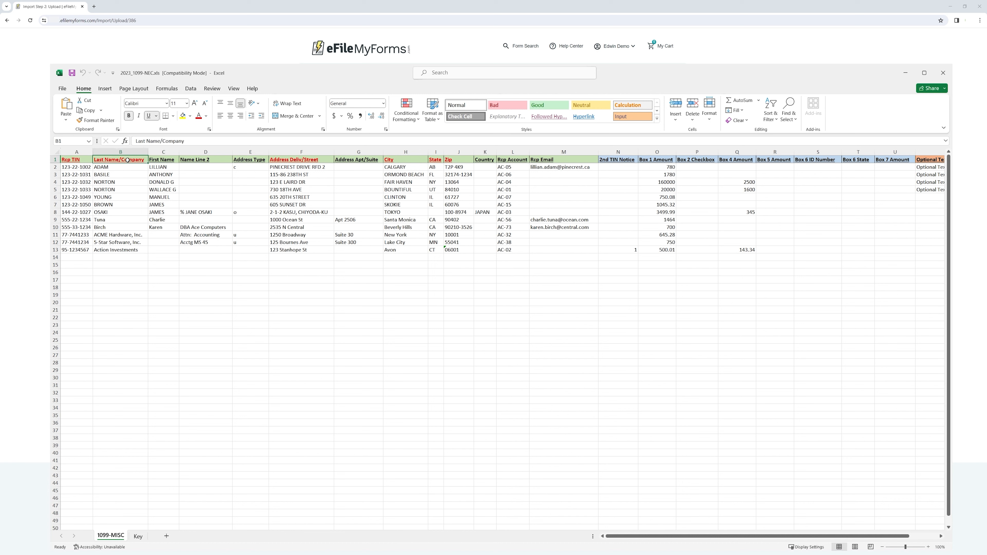
pyautogui.moveTo(111, 172); pyautogui.dragTo(148, 167)
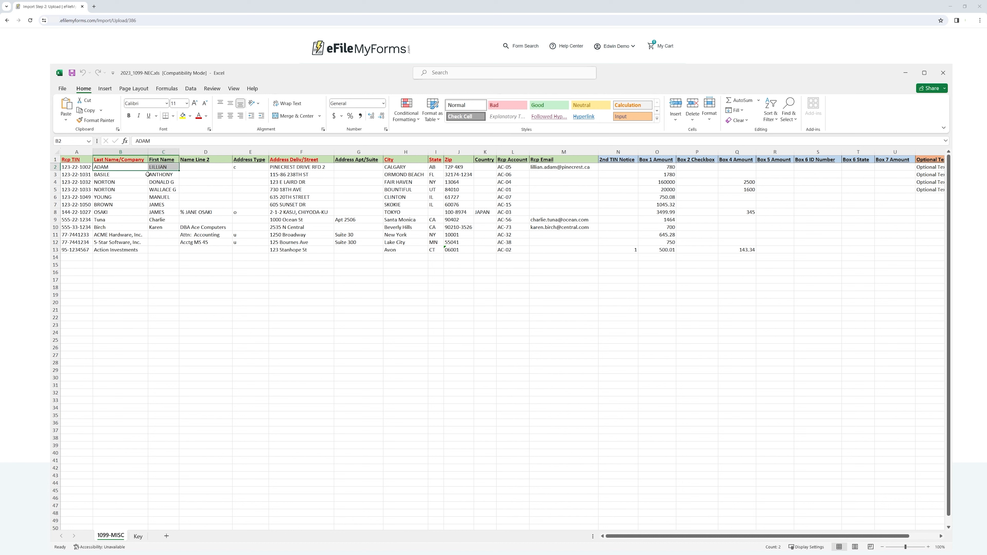
pyautogui.click(119, 167)
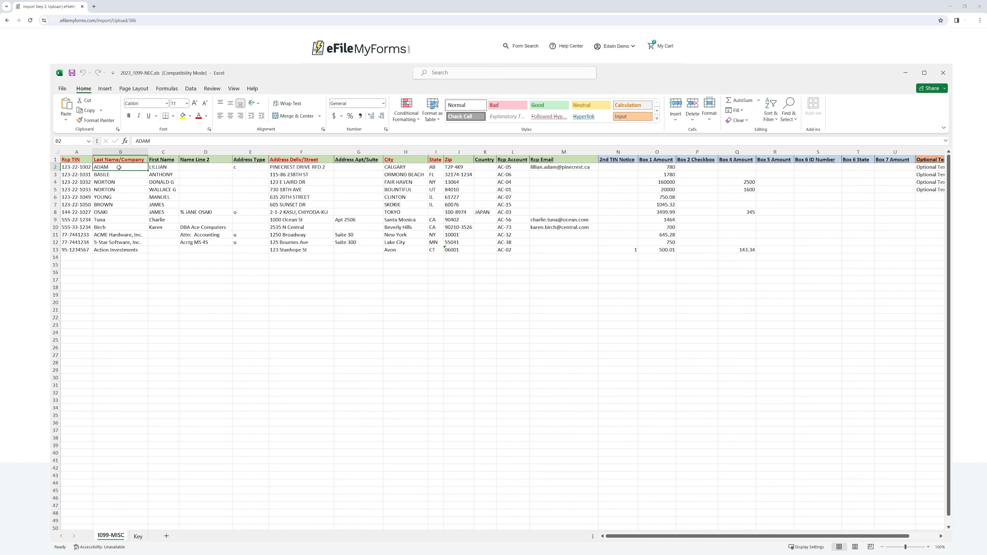
pyautogui.click(127, 237)
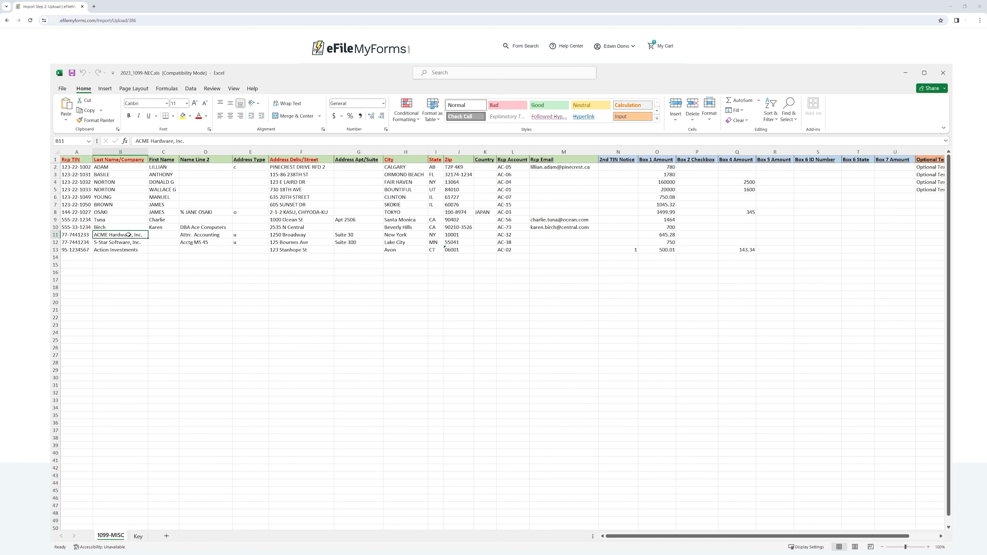
pyautogui.click(234, 279)
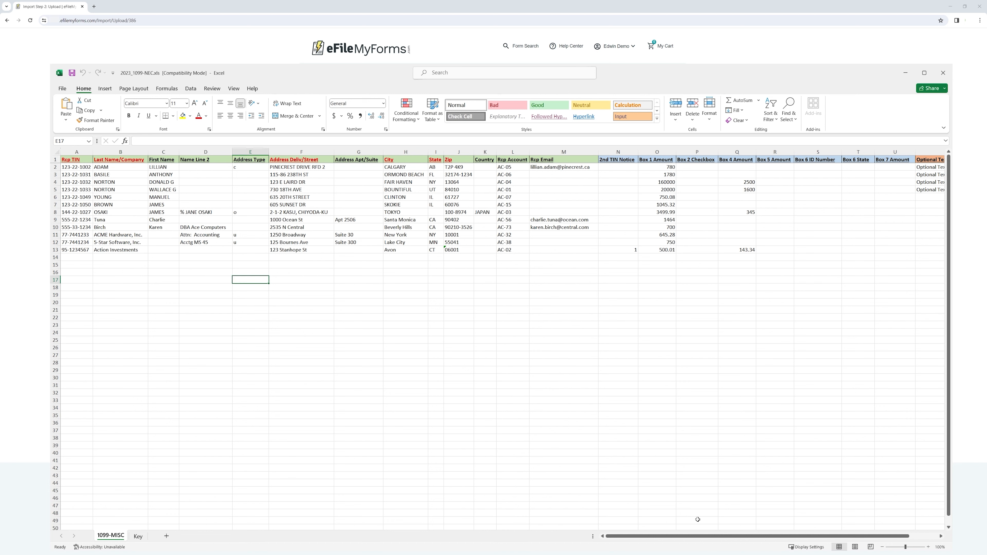
# Step: Examine the form-specific column headers, including Box 1 Amount, Box 2 Checkbox, Box 4 Amount, Box 6 ID Number and Box 6 State
pyautogui.moveTo(695, 541); pyautogui.dragTo(724, 540)
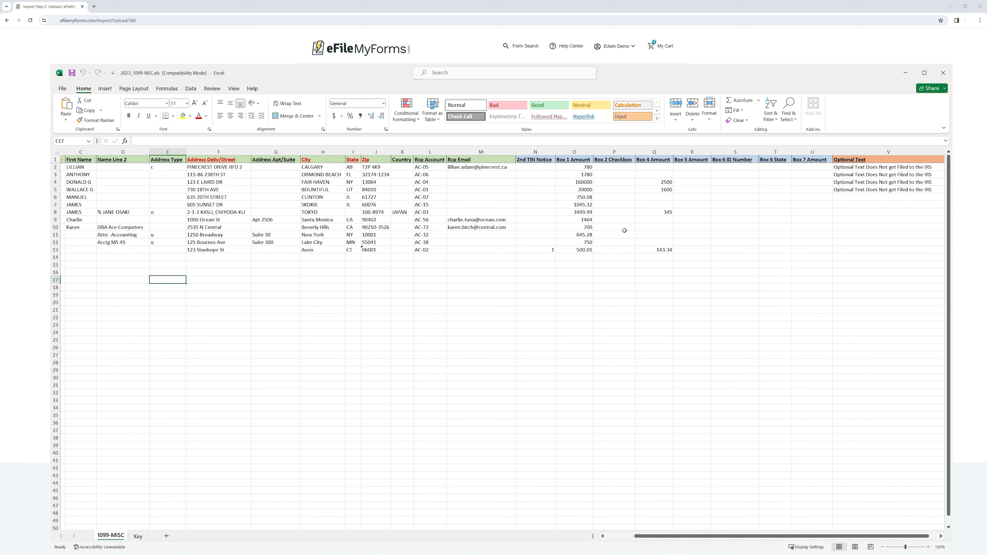
pyautogui.click(573, 160)
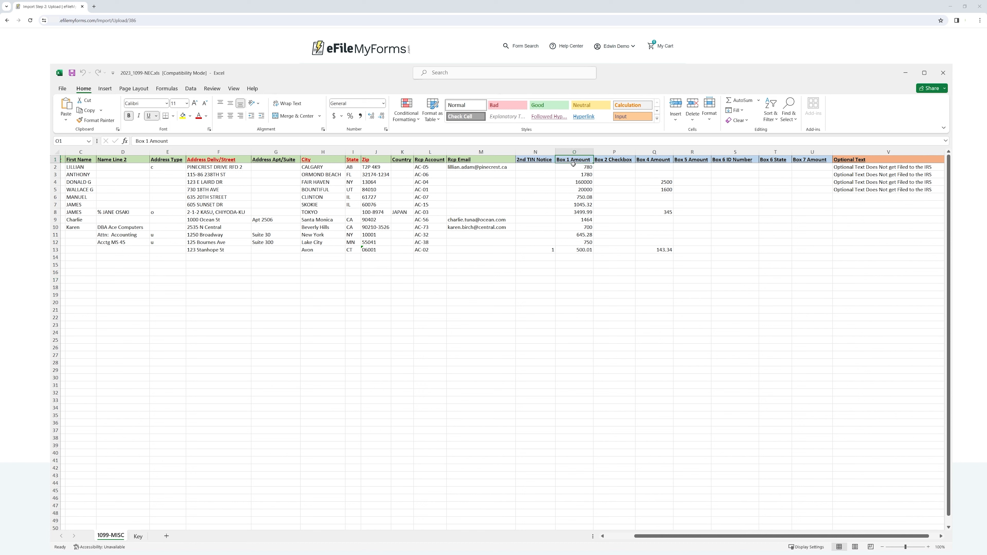
pyautogui.click(619, 160)
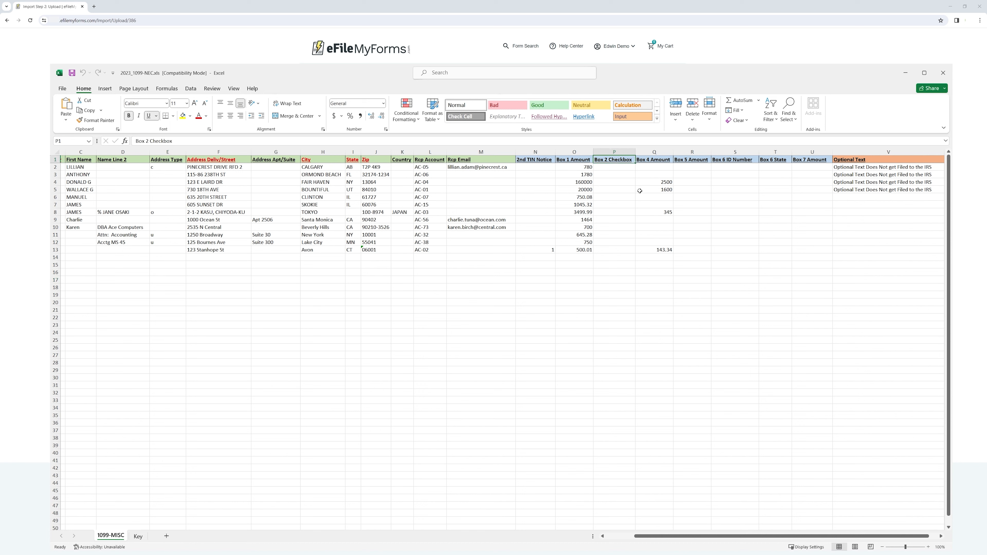
pyautogui.click(656, 161)
pyautogui.click(737, 160)
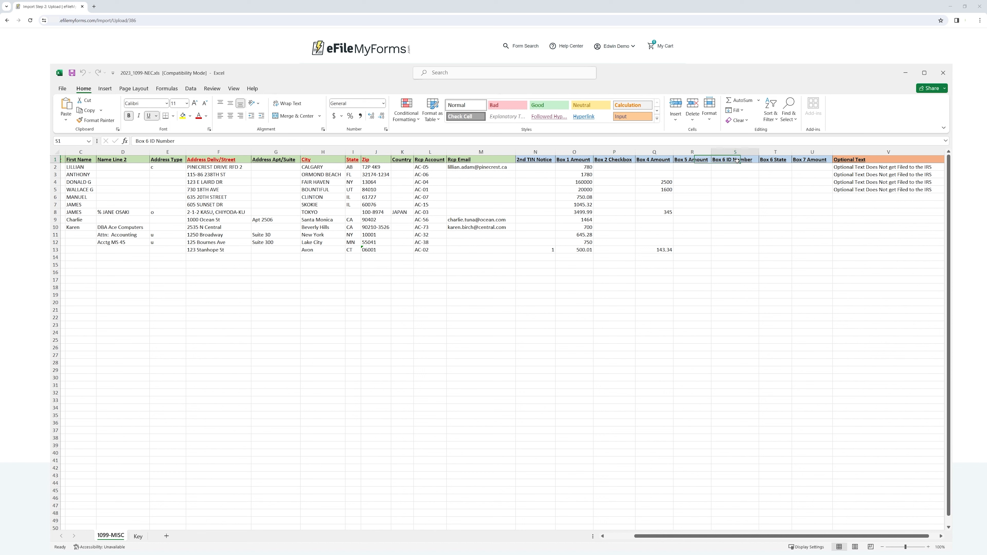
pyautogui.click(768, 163)
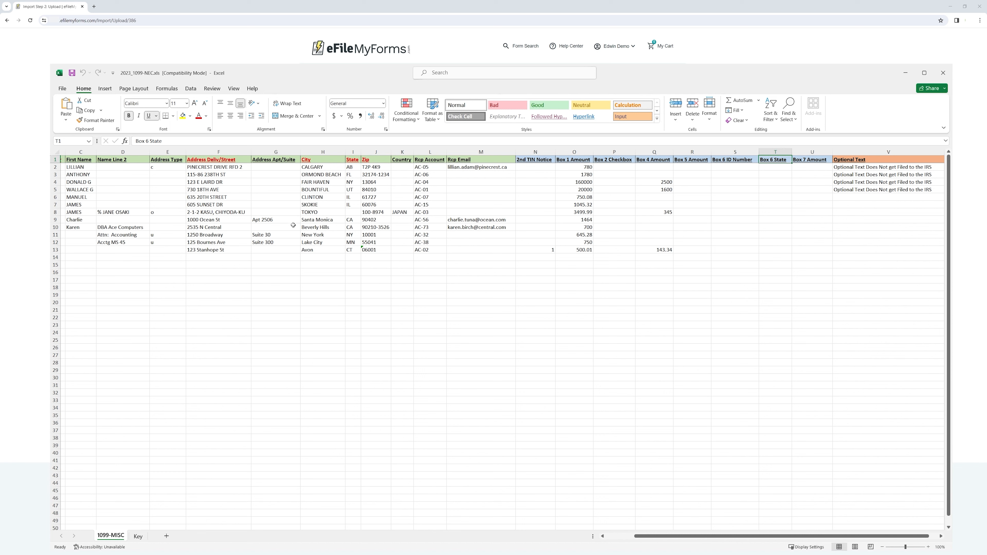
# Step: Open the sample workbook's Key sheet and follow its Recipient Field Specs link to review the Recipient Common Fields table
pyautogui.click(139, 537)
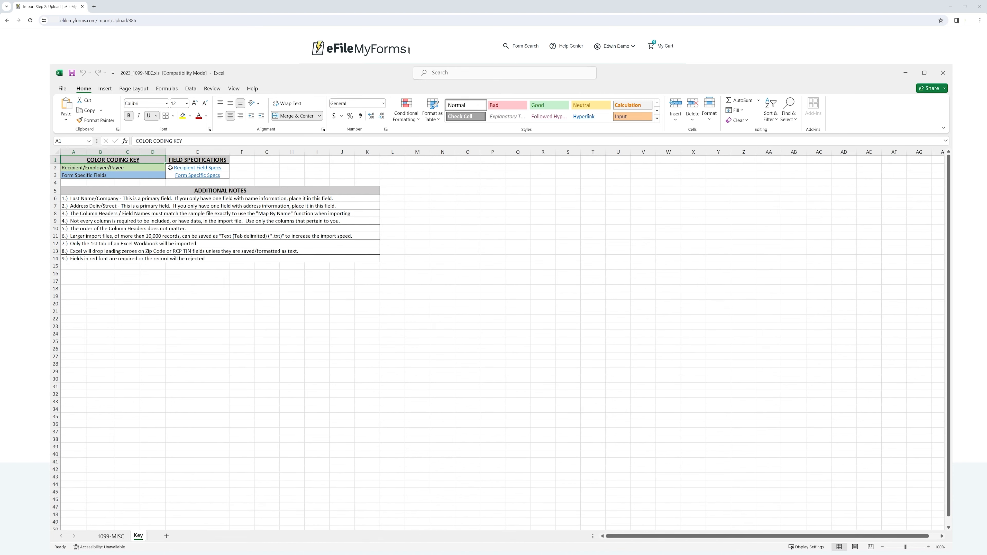
pyautogui.click(206, 171)
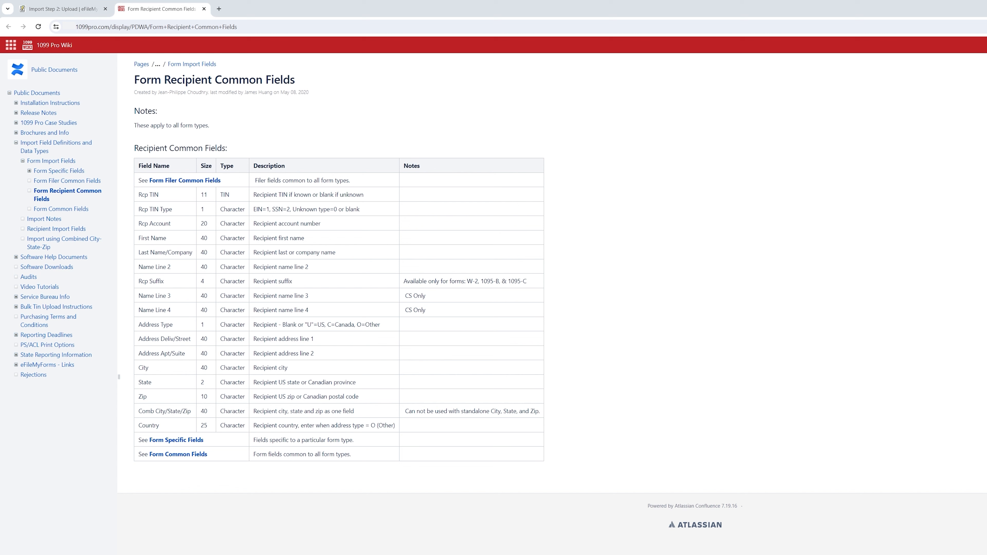
pyautogui.moveTo(134, 148); pyautogui.dragTo(240, 150)
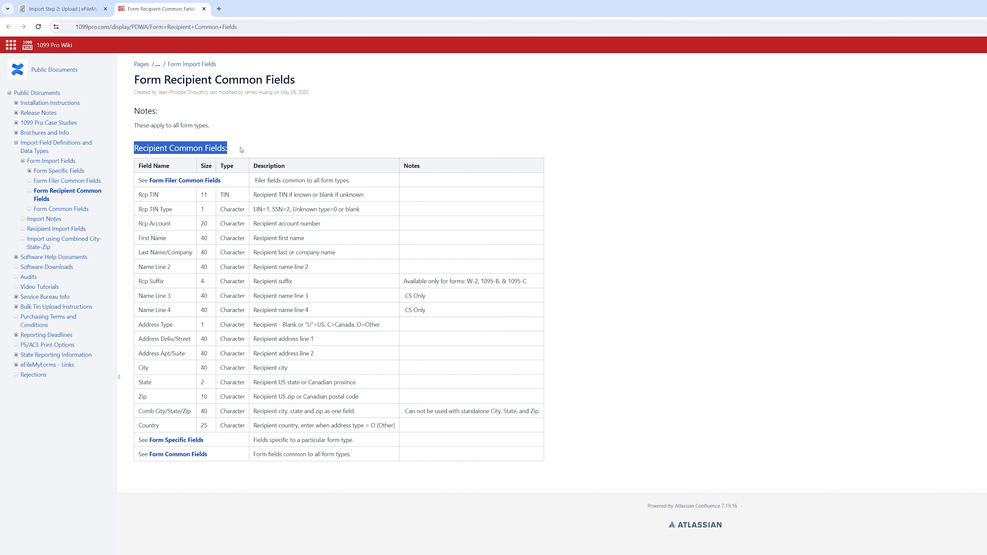
# Step: Examine the Rcp TIN field and the size limits in the Recipient Common Fields table, and close the specifications page
pyautogui.moveTo(163, 195); pyautogui.dragTo(137, 194)
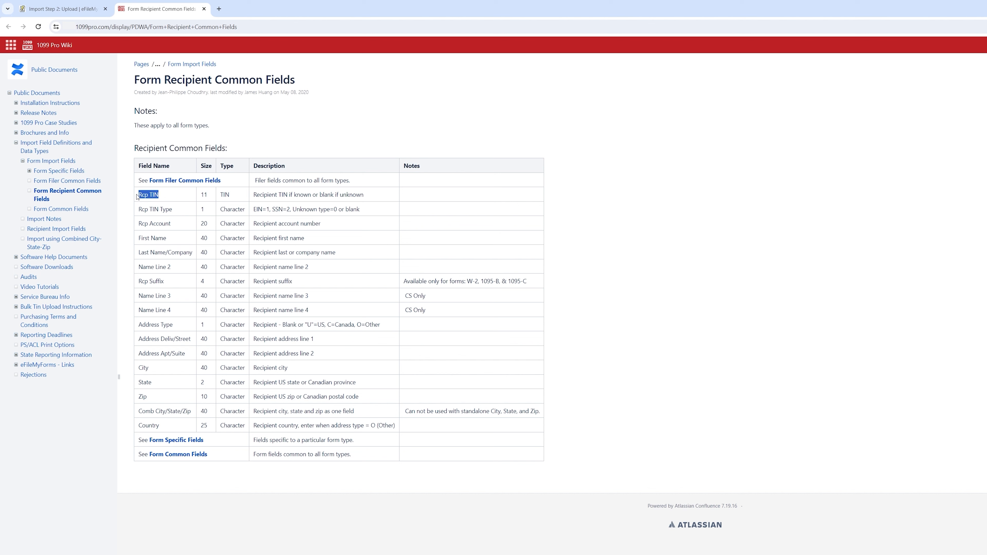
pyautogui.moveTo(210, 197); pyautogui.dragTo(196, 201)
pyautogui.moveTo(210, 223); pyautogui.dragTo(189, 268)
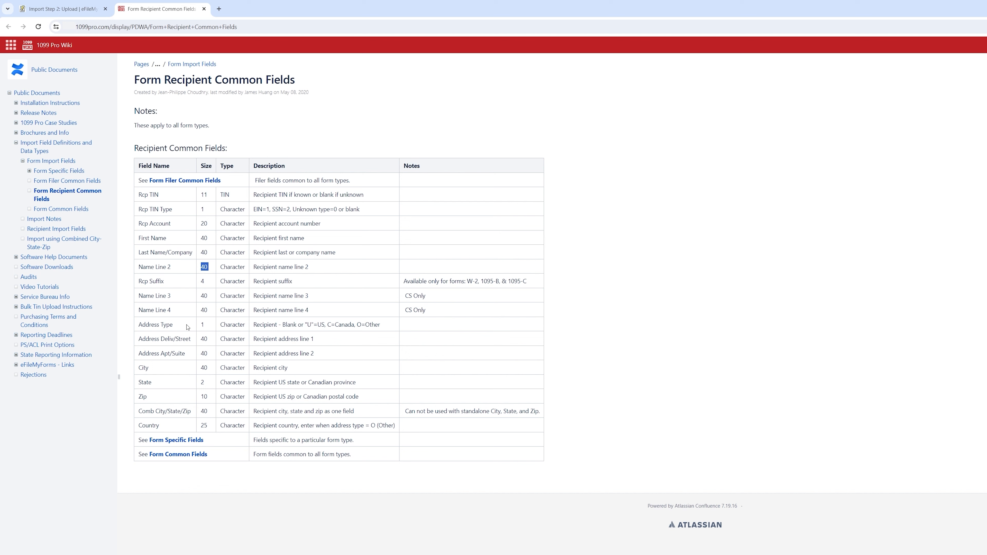
pyautogui.click(204, 8)
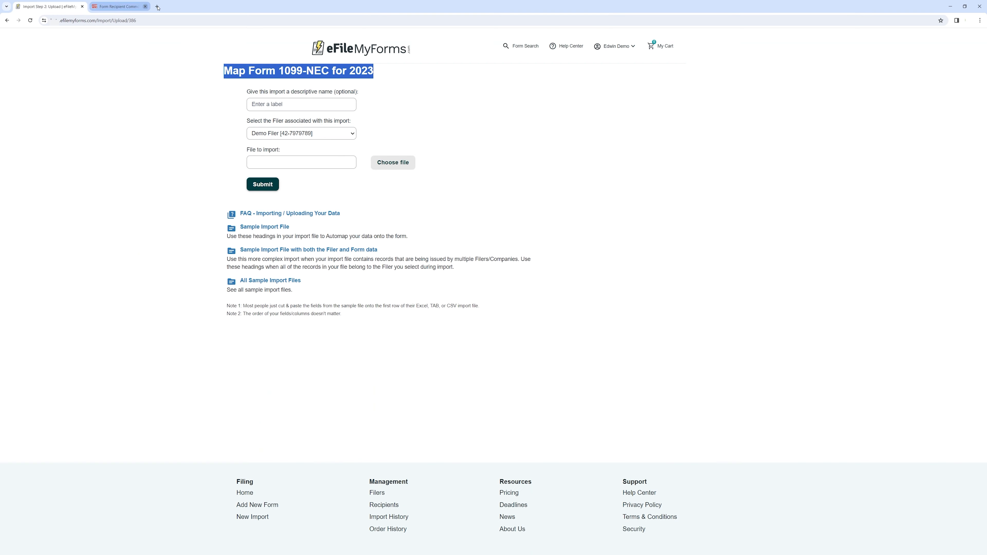
pyautogui.click(312, 70)
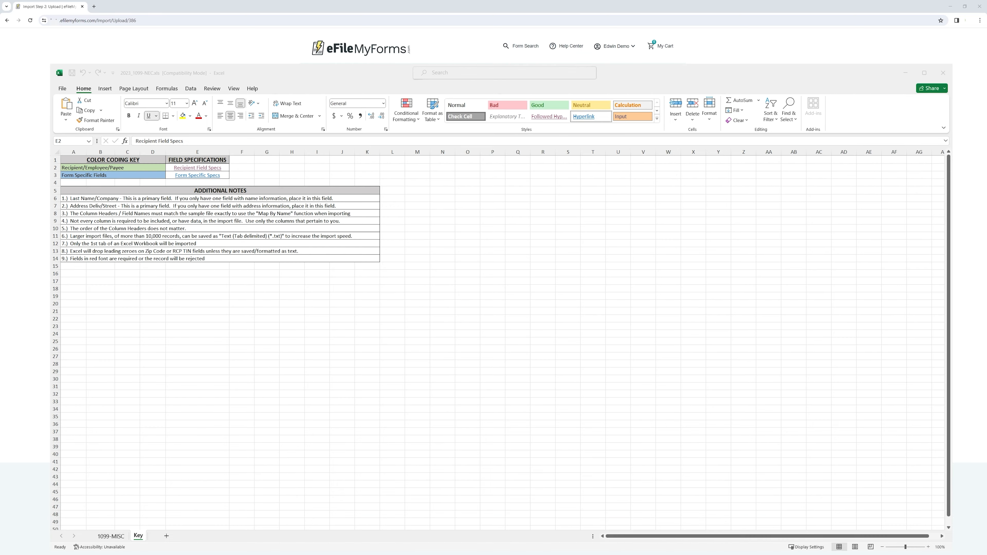
# Step: Clear all the sample records in rows 2 to 13 of the 1099-MISC sheet, keeping the column headers
pyautogui.click(112, 536)
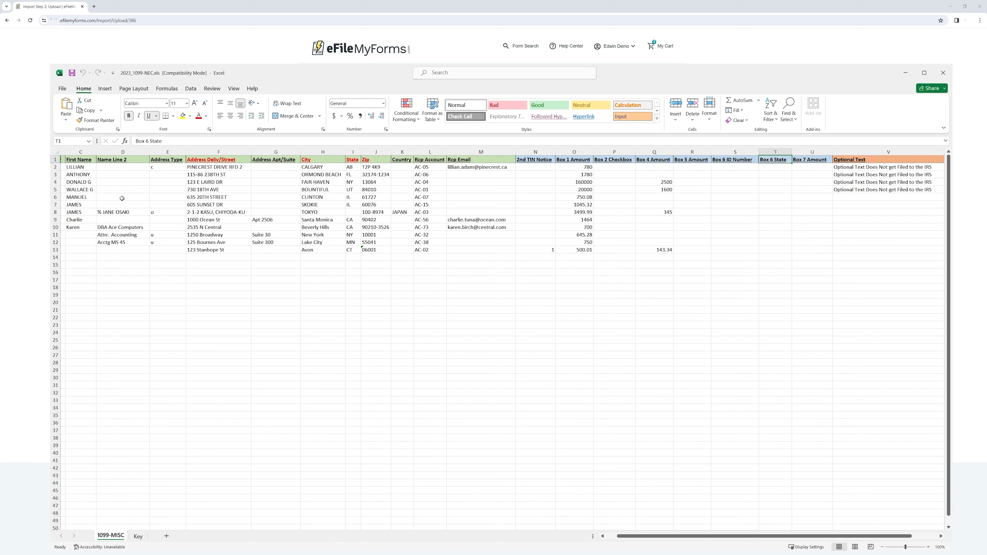
pyautogui.moveTo(83, 168); pyautogui.dragTo(593, 250)
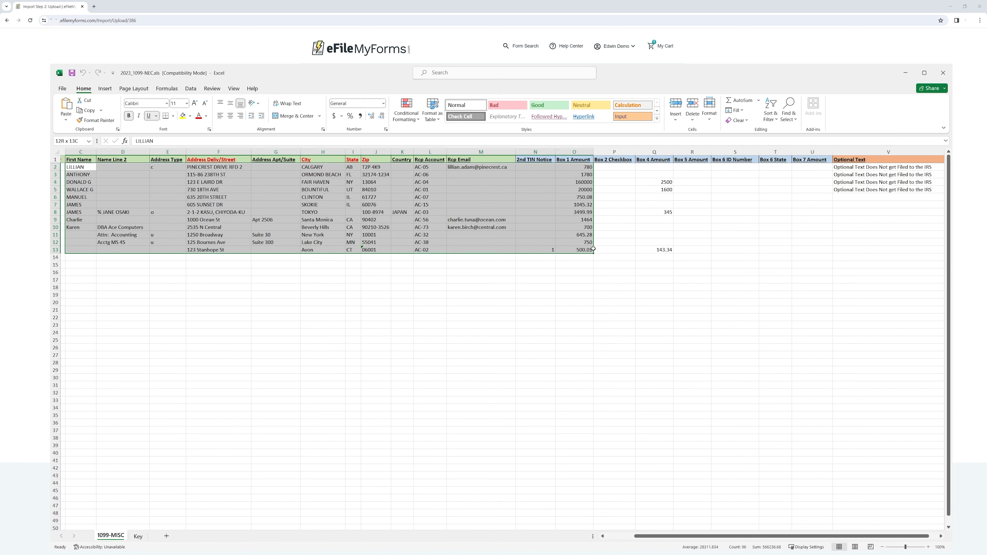
pyautogui.click(705, 252)
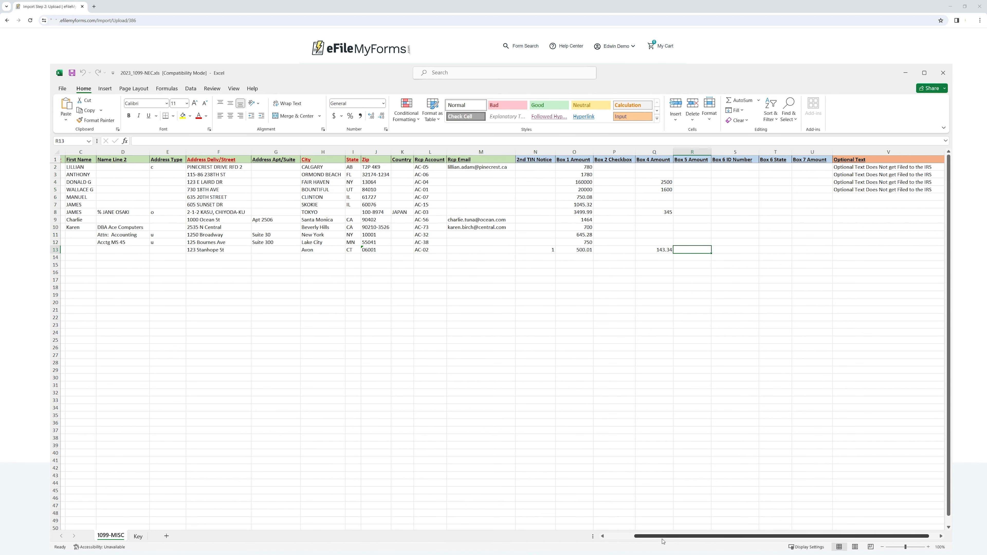
pyautogui.moveTo(667, 538); pyautogui.dragTo(638, 537)
pyautogui.moveTo(55, 169); pyautogui.dragTo(55, 250)
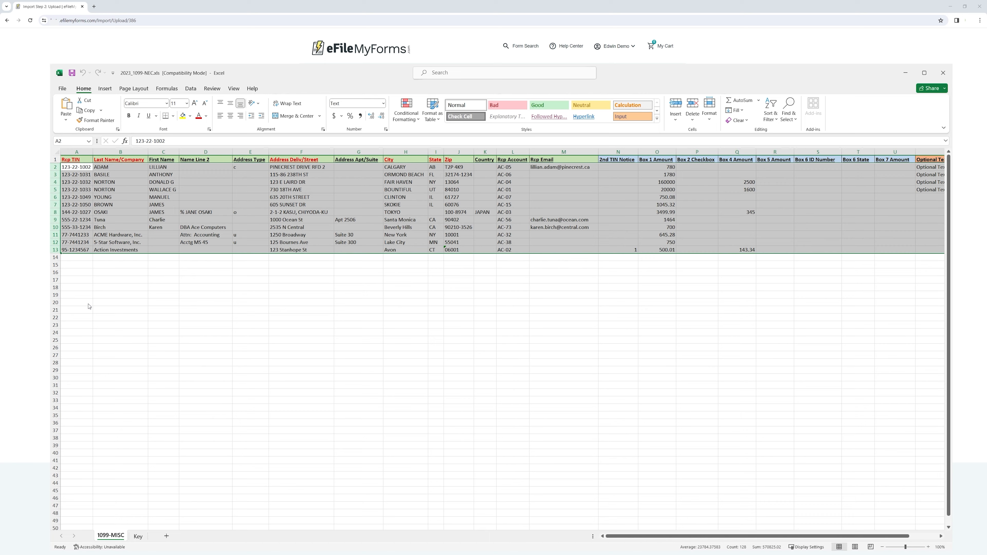
pyautogui.press('Delete')
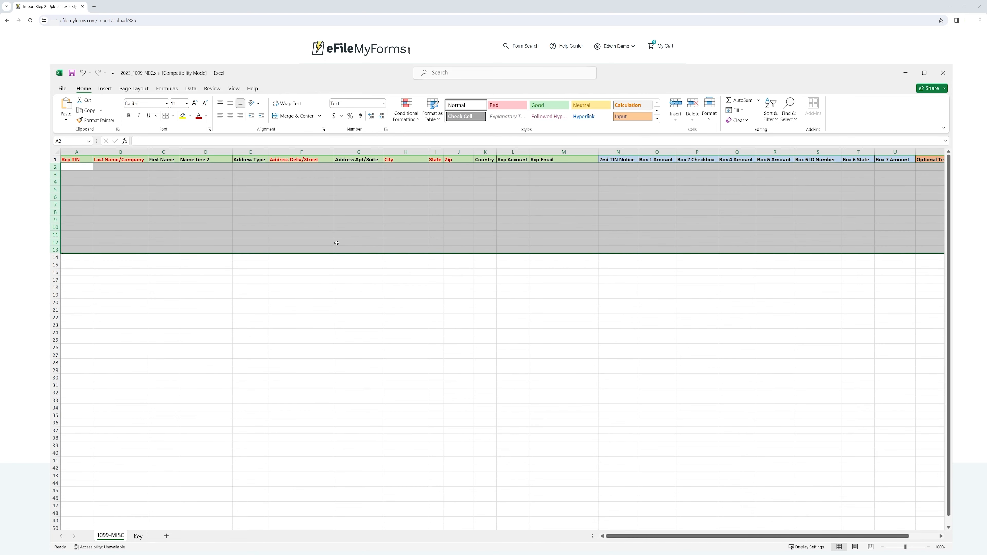
# Step: Check the blank rows beneath the column headers, and undo the clearing of the sample records
pyautogui.click(332, 287)
pyautogui.click(78, 168)
pyautogui.click(123, 167)
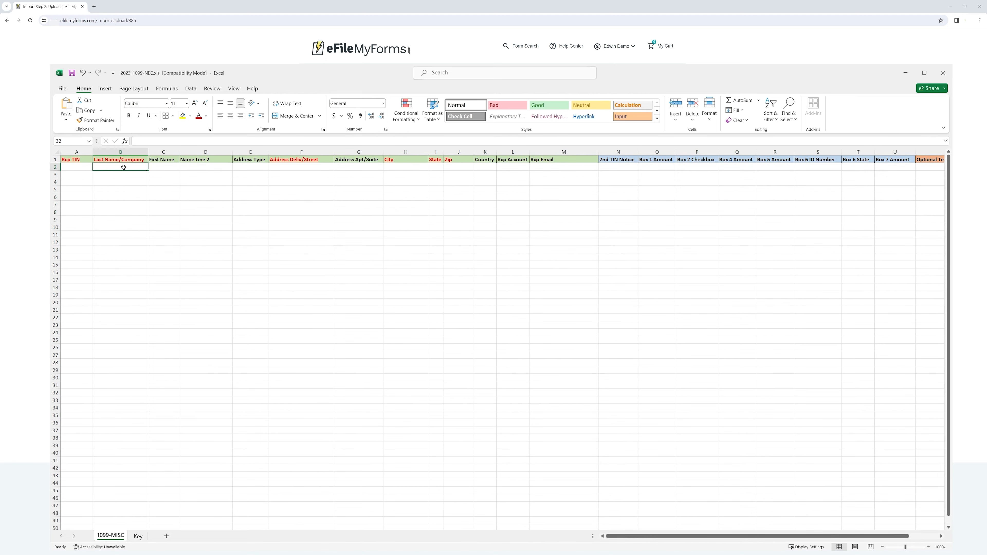
pyautogui.click(130, 205)
pyautogui.click(79, 168)
pyautogui.click(129, 174)
pyautogui.click(675, 175)
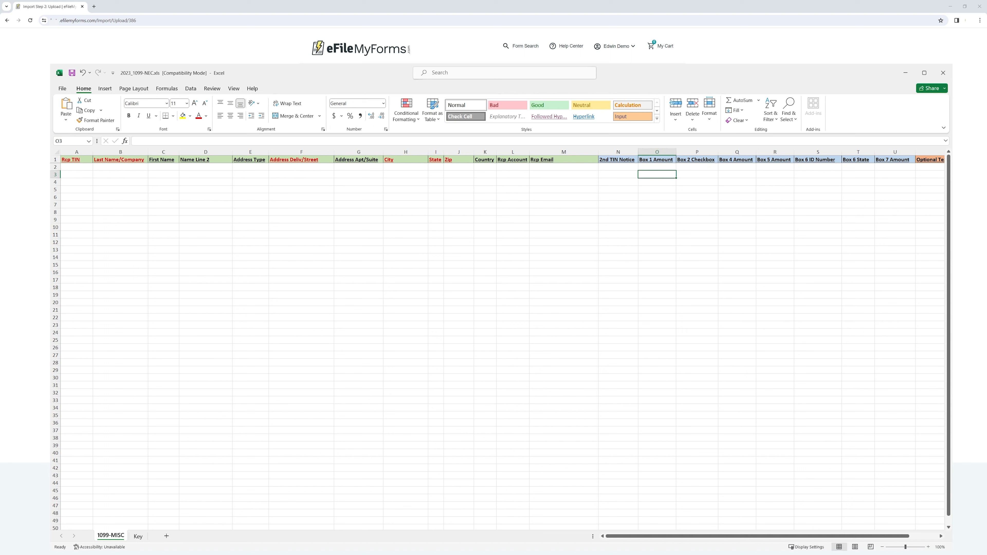
pyautogui.click(82, 73)
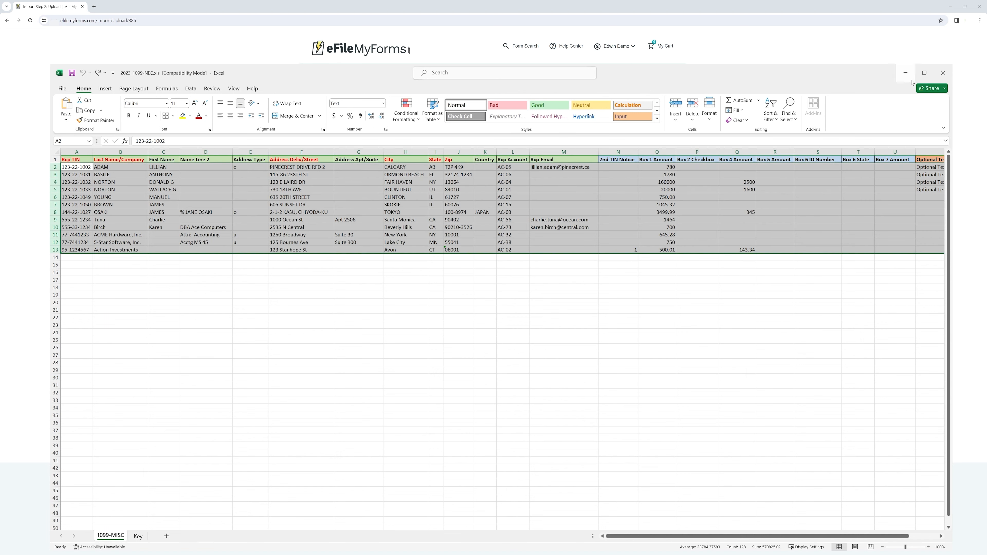
# Step: Close the sample workbook and submit 2023_1099-NEC.xls as the file to import for the Demo Filer
pyautogui.click(944, 73)
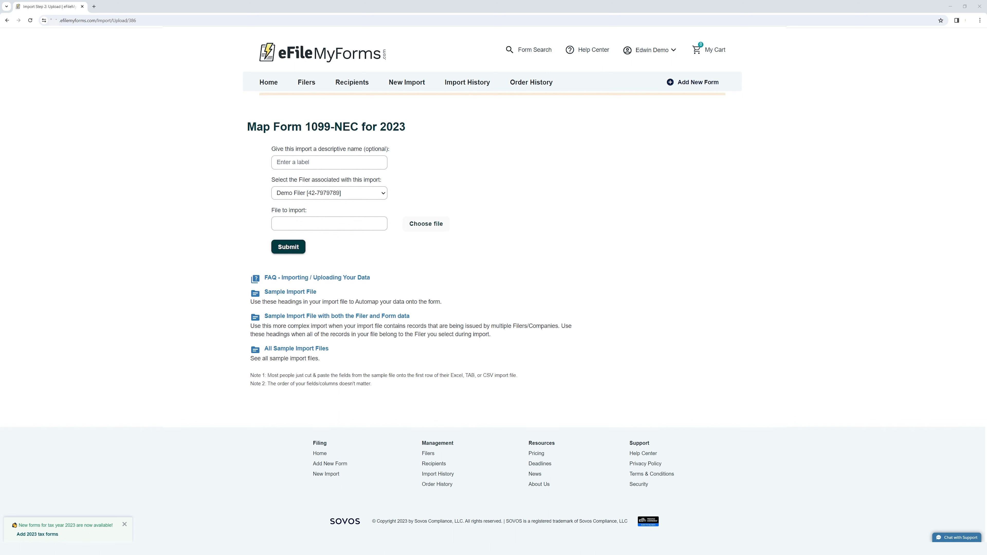
pyautogui.click(406, 282)
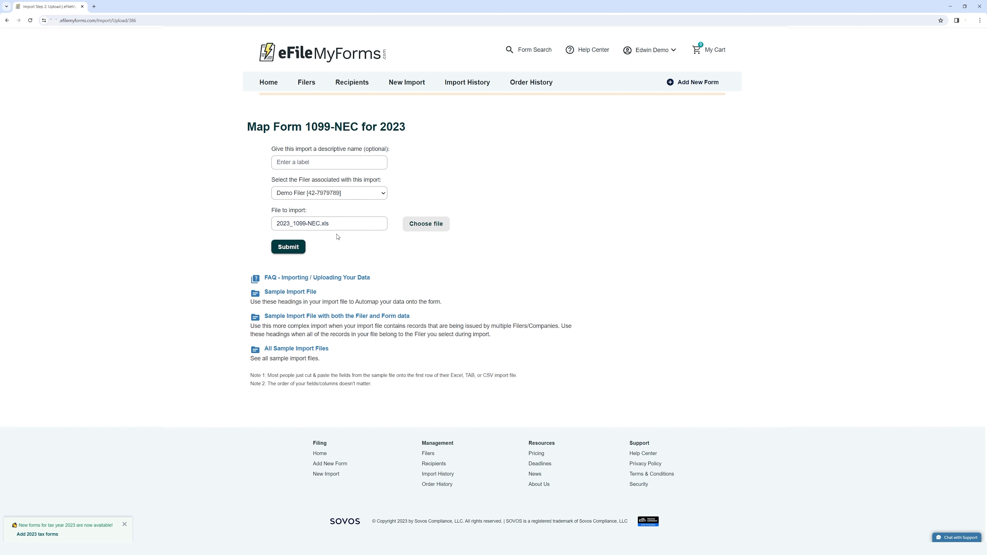
pyautogui.click(298, 249)
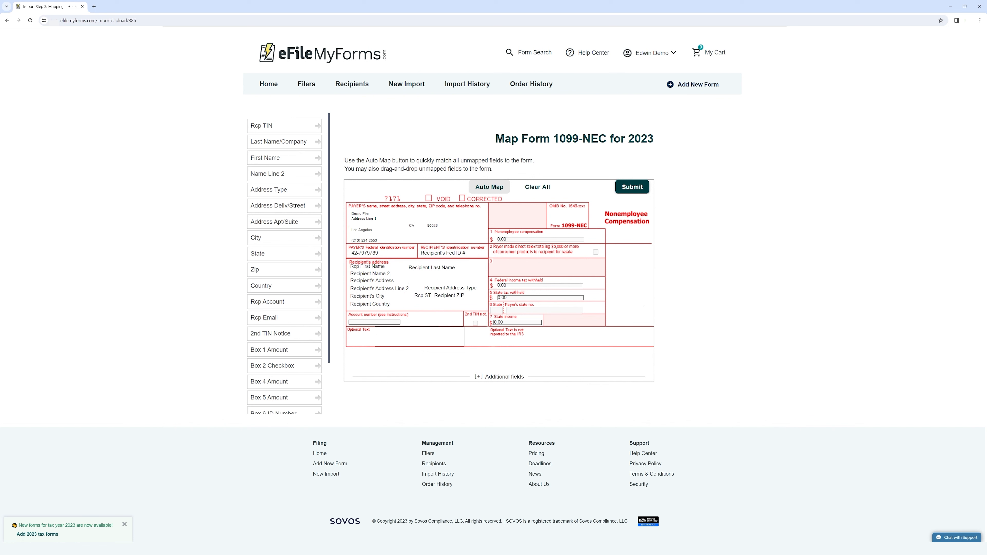
# Step: Try Auto Map on the 2023 Form 1099-NEC fields, and clear all the mappings
pyautogui.moveTo(496, 139); pyautogui.dragTo(650, 141)
pyautogui.click(663, 143)
pyautogui.click(495, 189)
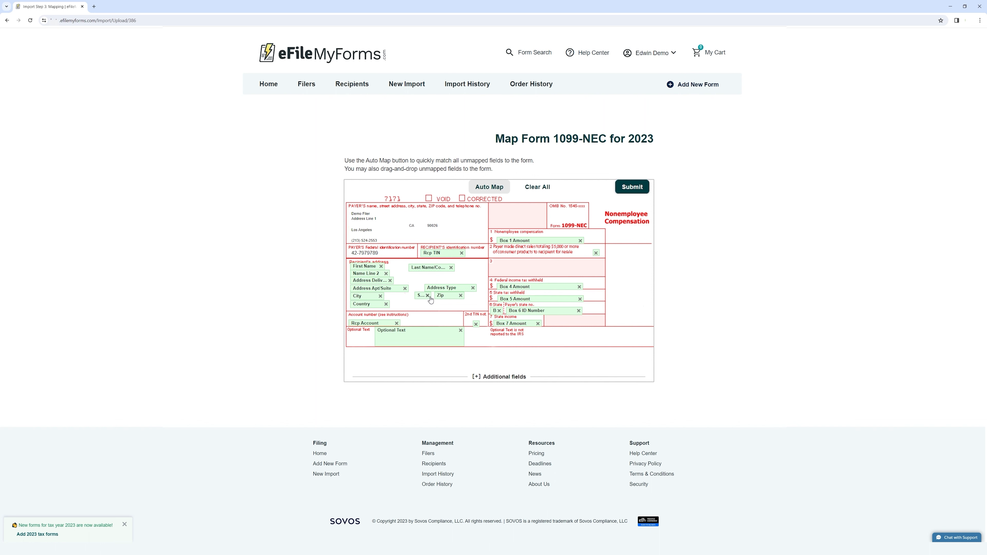
pyautogui.click(546, 188)
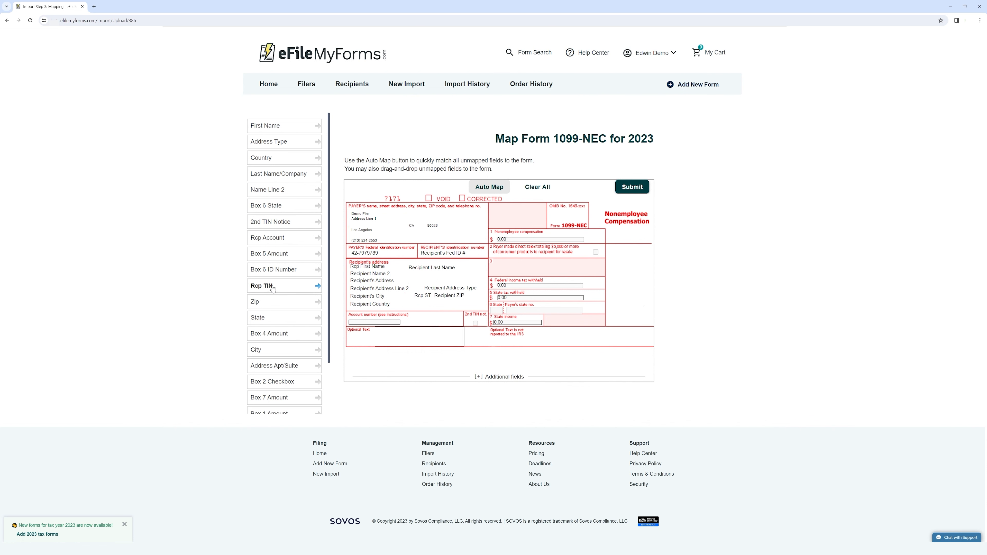
# Step: Map Rcp TIN to the recipient's identification number box, auto-map the remaining fields and submit the mapping
pyautogui.moveTo(273, 287); pyautogui.dragTo(445, 257)
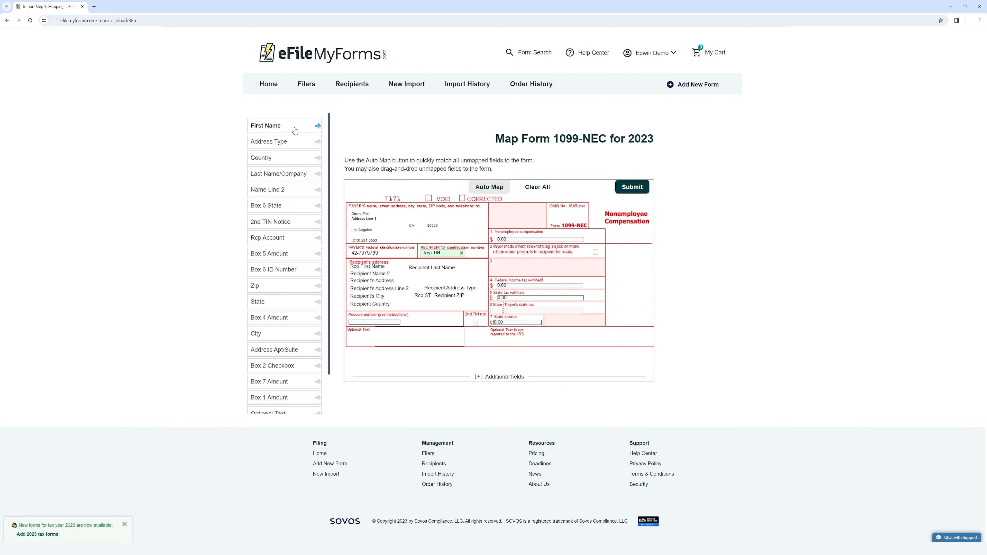
pyautogui.click(488, 189)
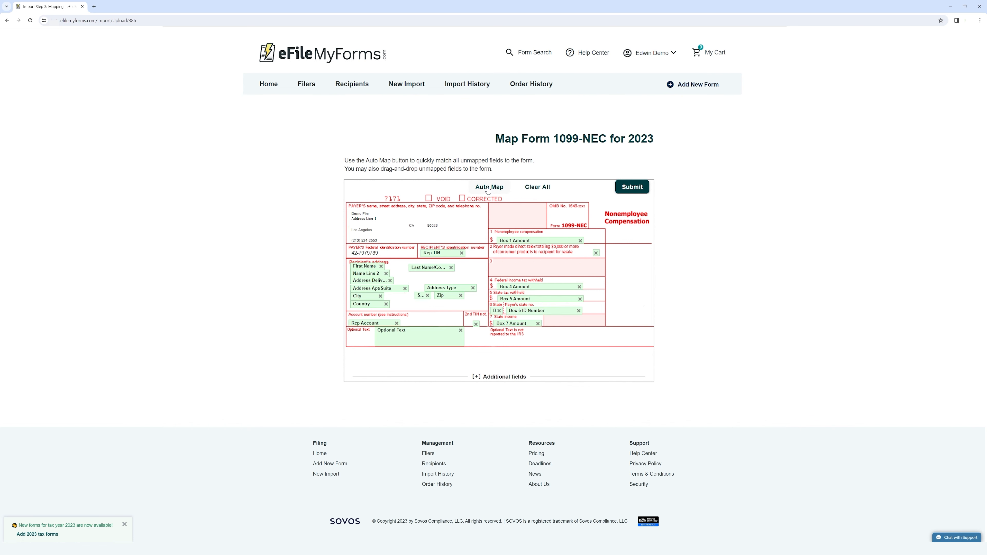
pyautogui.click(633, 188)
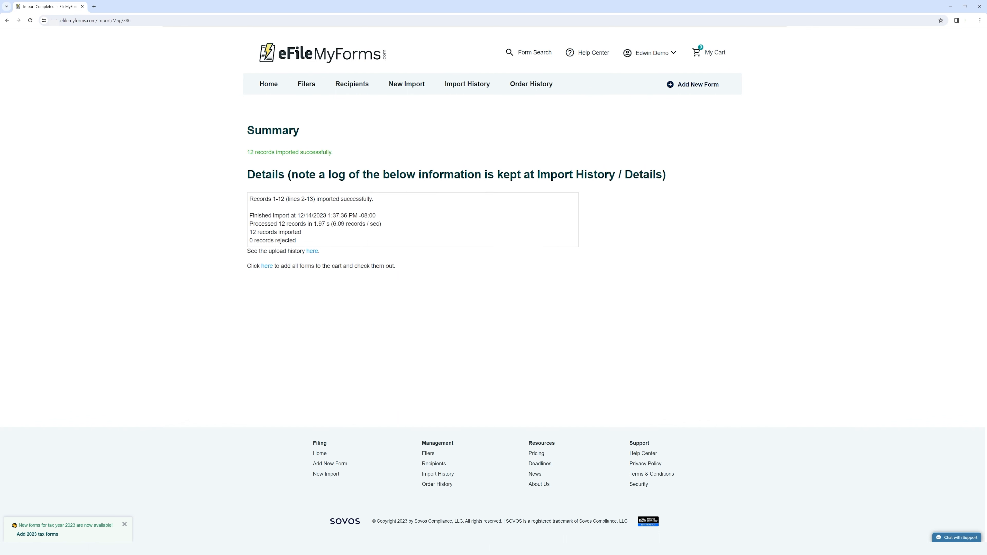
# Step: Review the import summary and the details log, including the finish time and processed records
pyautogui.moveTo(248, 152); pyautogui.dragTo(348, 159)
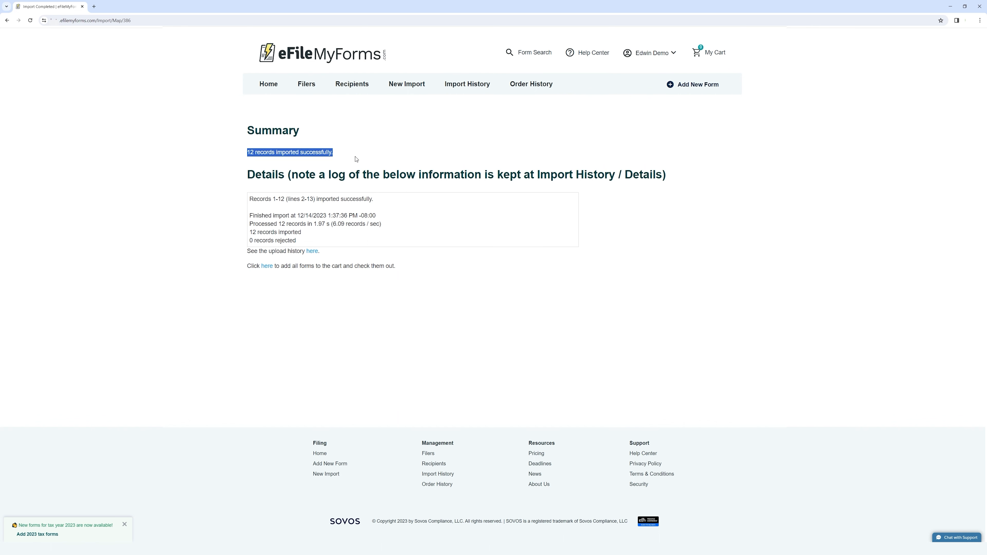
pyautogui.moveTo(455, 252); pyautogui.dragTo(252, 204)
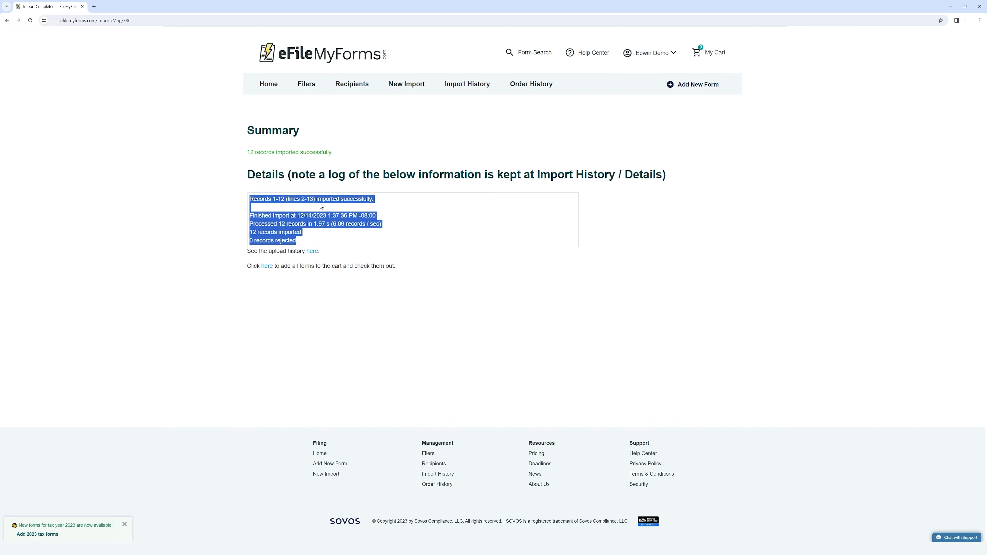
pyautogui.click(279, 200)
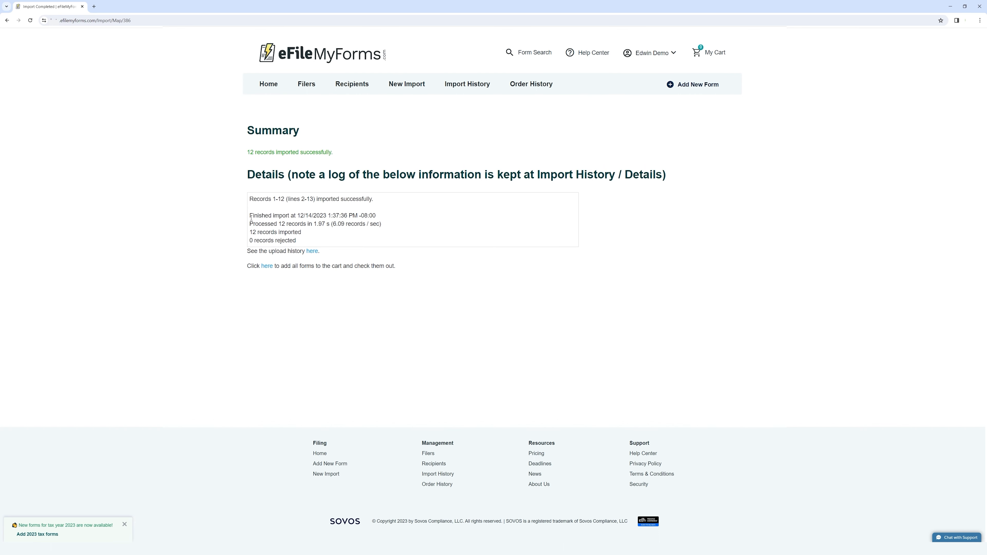
pyautogui.moveTo(251, 216); pyautogui.dragTo(397, 228)
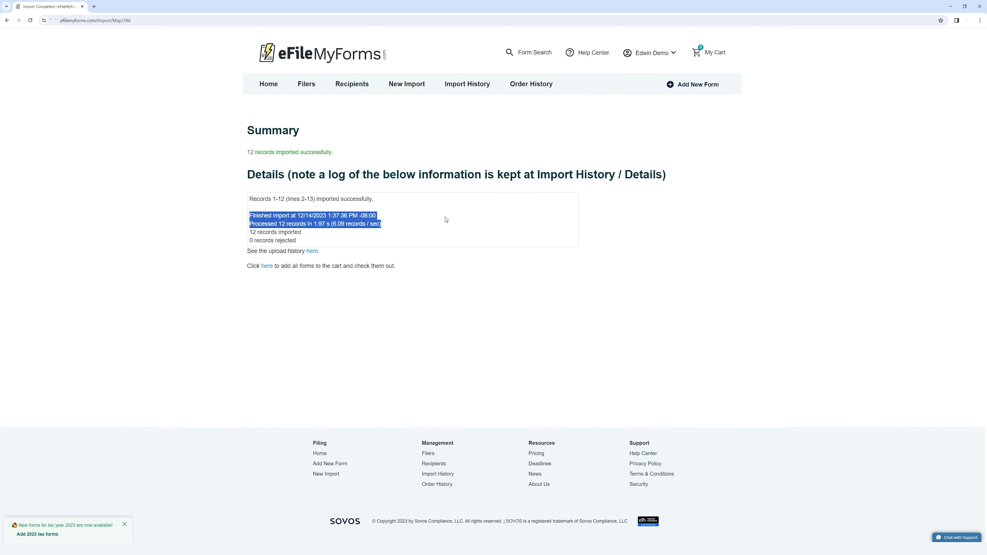
pyautogui.click(428, 213)
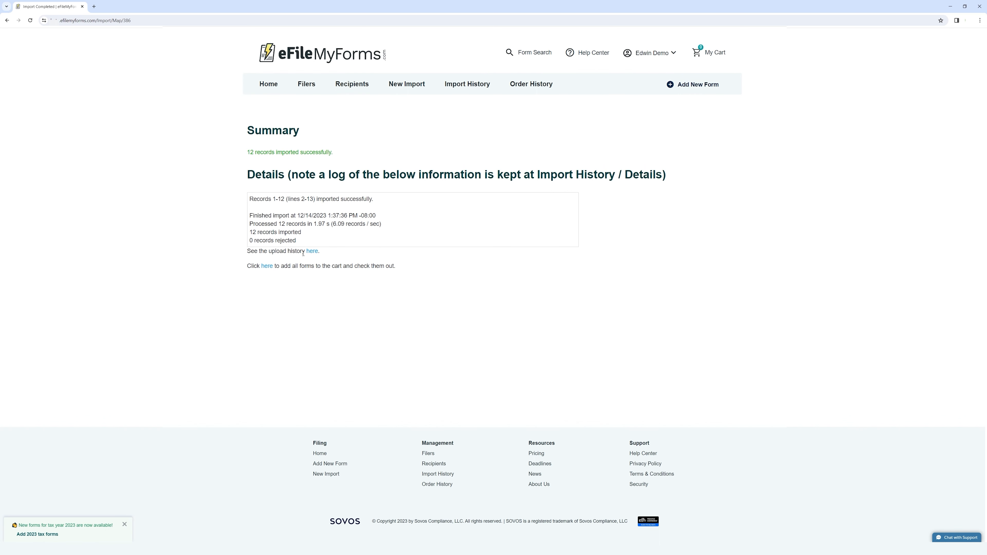
# Step: Open the upload history and review the upload name, form, tax year, upload date and status of the 2023_1099-NEC.xls import
pyautogui.click(311, 251)
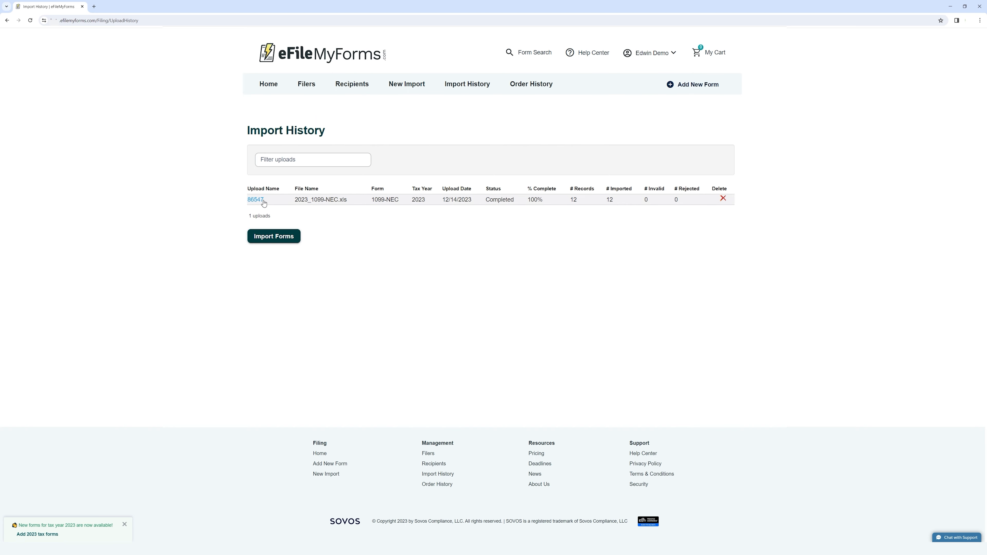
pyautogui.moveTo(281, 202); pyautogui.dragTo(249, 200)
pyautogui.click(522, 254)
pyautogui.moveTo(374, 198); pyautogui.dragTo(523, 204)
pyautogui.click(436, 209)
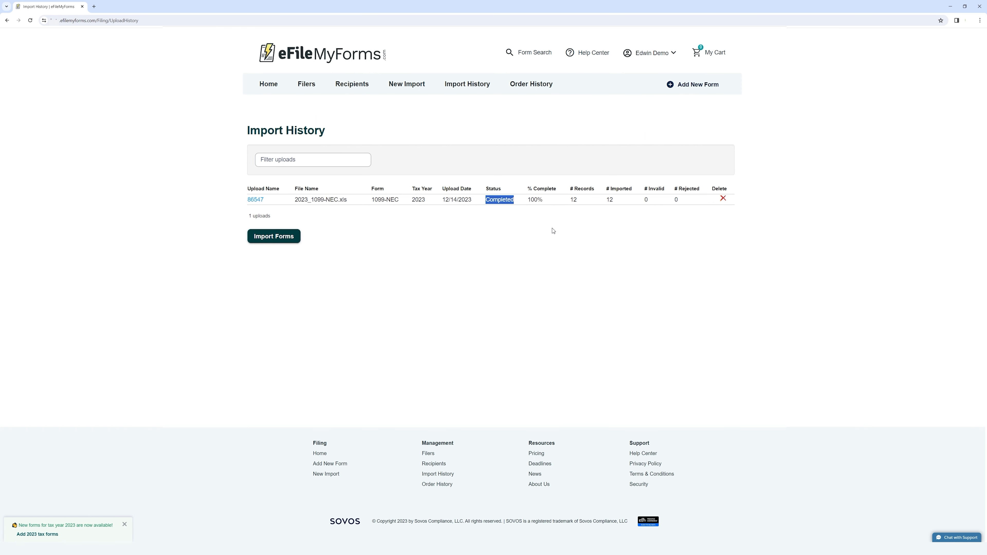
pyautogui.click(532, 219)
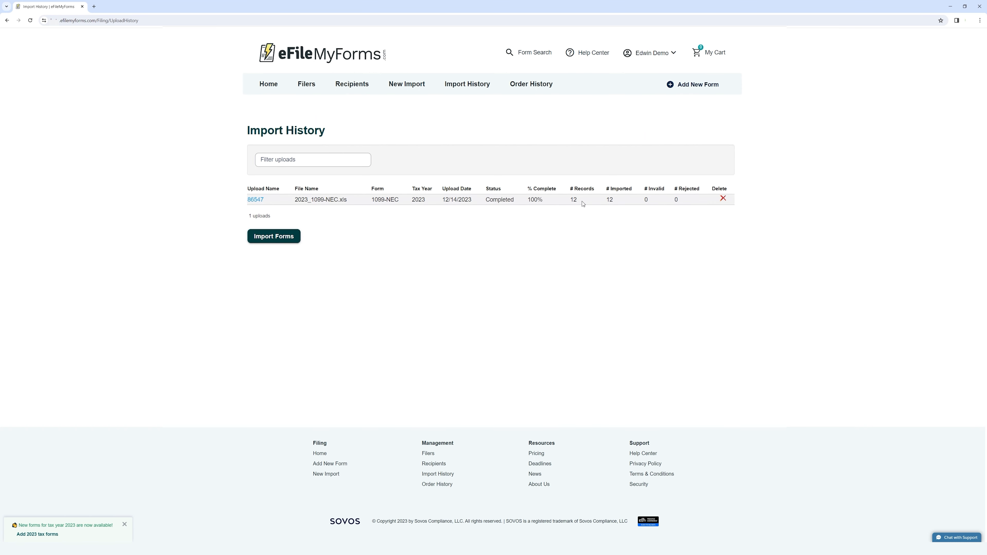